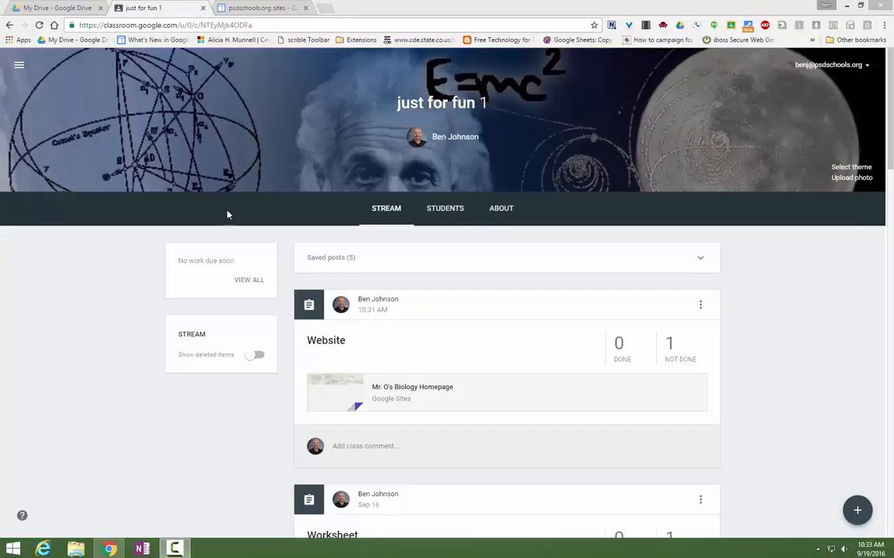
Step: Open Mr. O's Biology Homepage from the Website assignment and view the site's list of pages
click(406, 390)
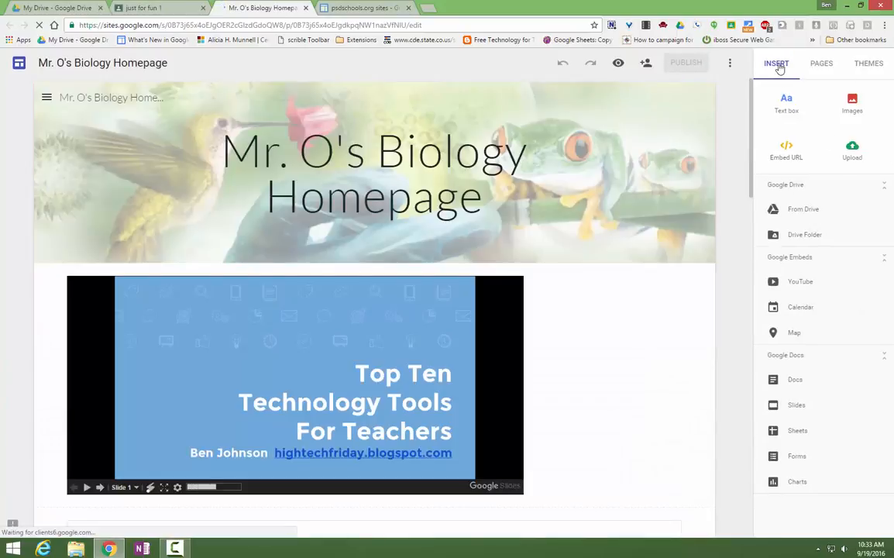
click(825, 65)
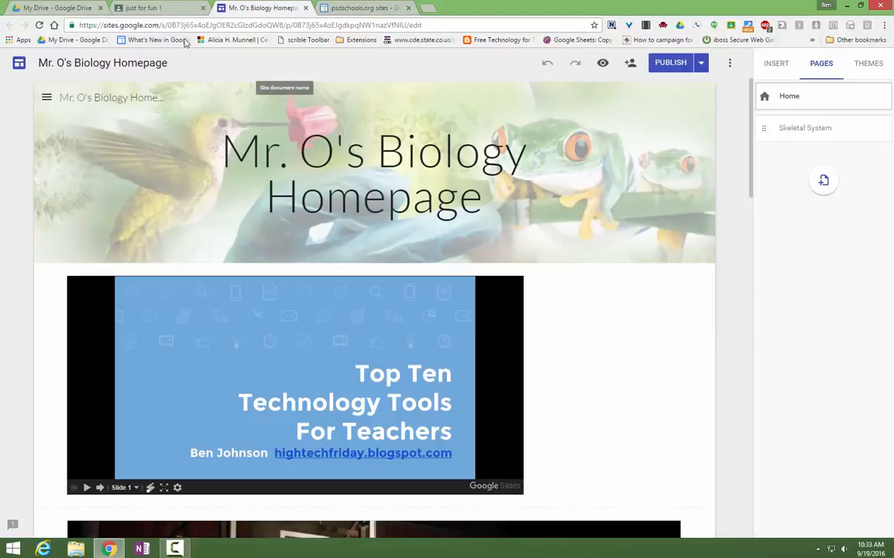
Step: Go from Google Drive to Google Sites, switch to the new Google Sites and create a blank site
click(55, 7)
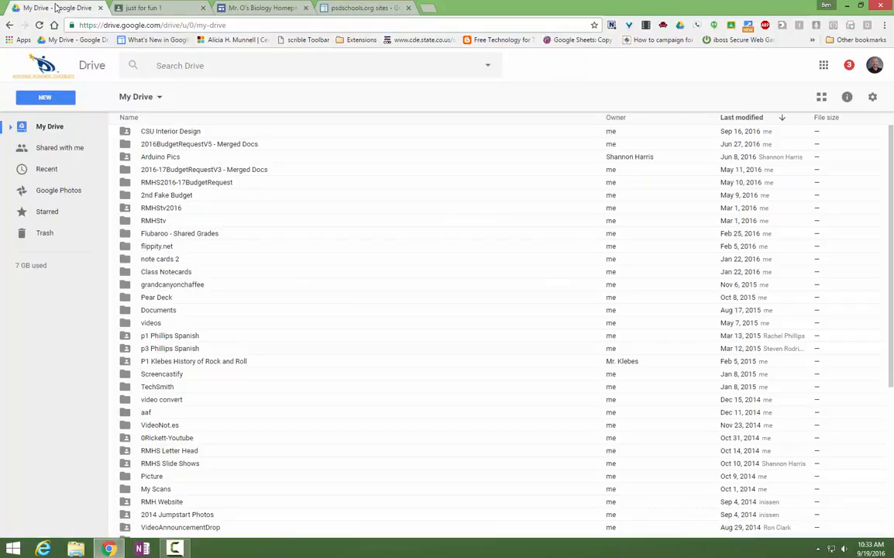
click(823, 65)
click(850, 224)
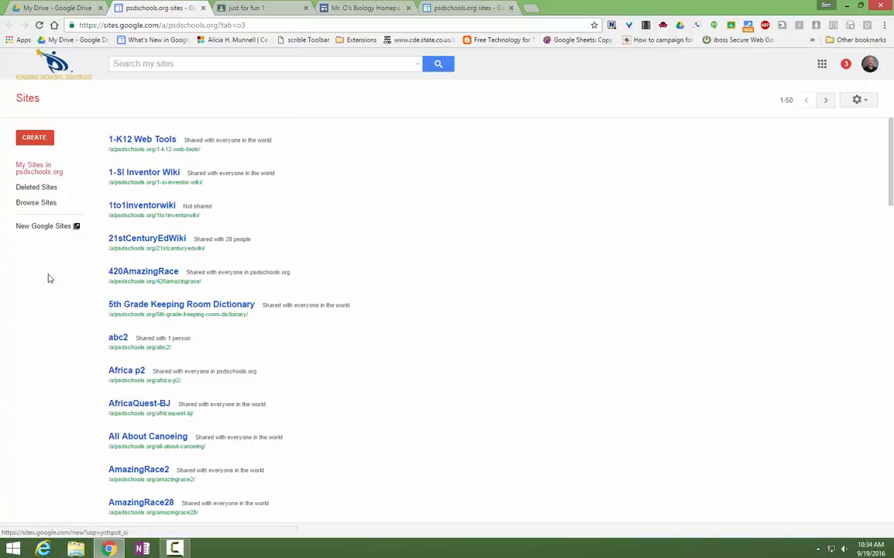
click(44, 226)
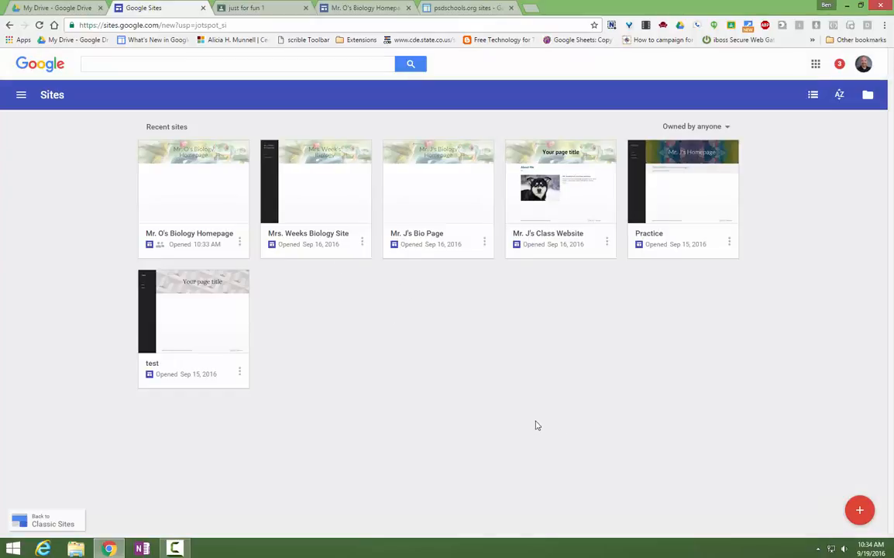
click(859, 510)
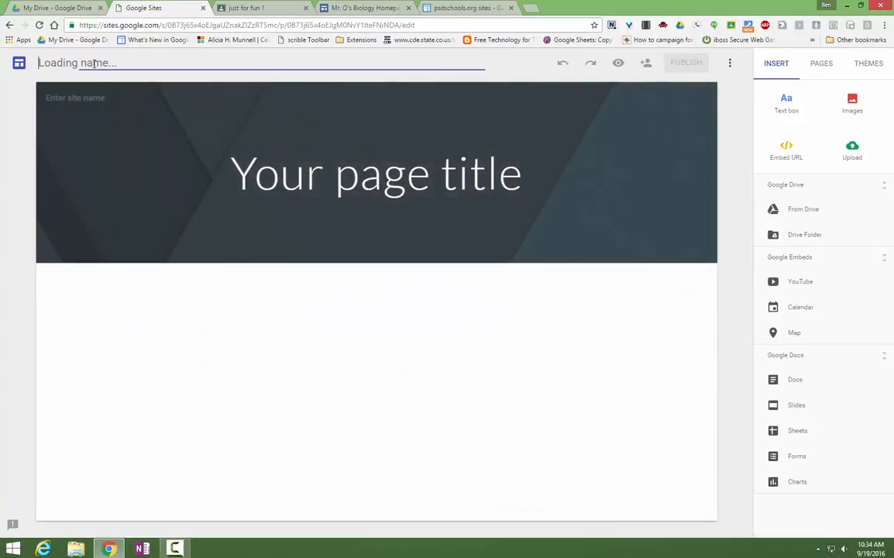
Step: Name the site "Mr. J's Website" and replace the placeholder page title with "Space"
text(Mr. J')
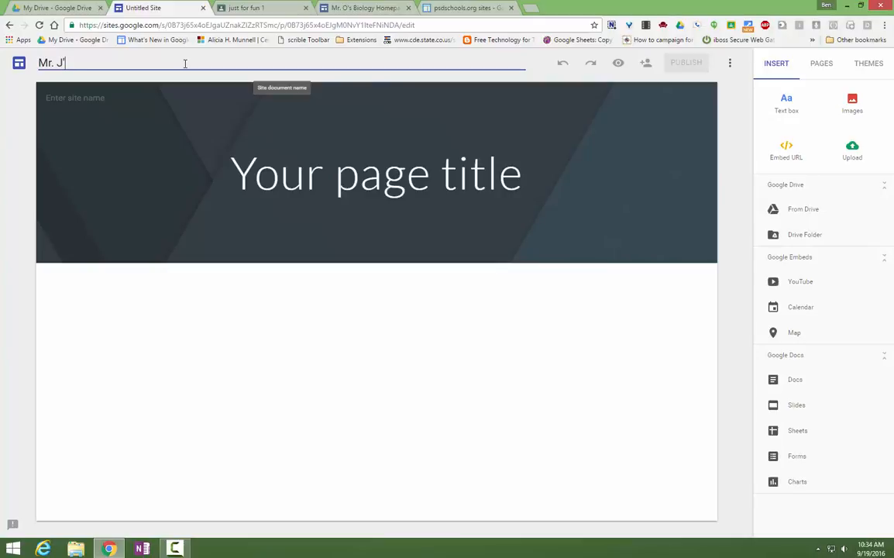
text(s Website)
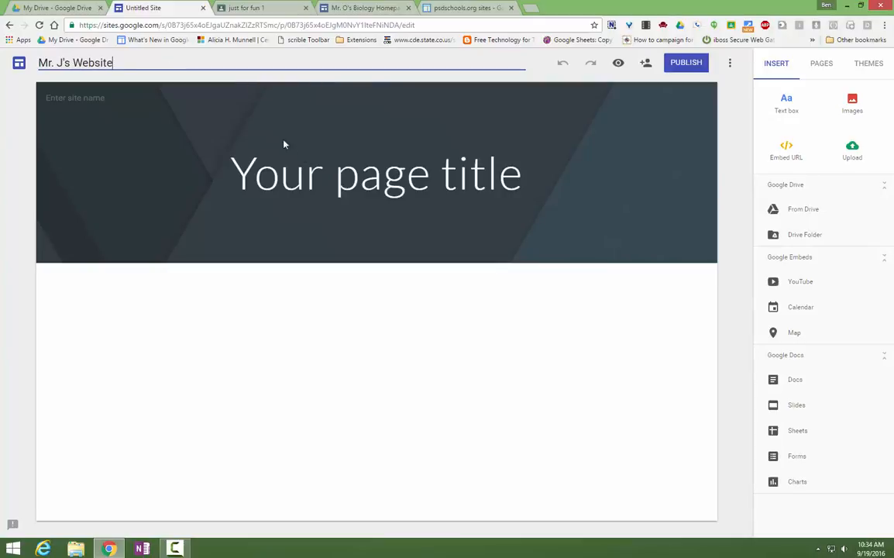
triple_click(365, 180)
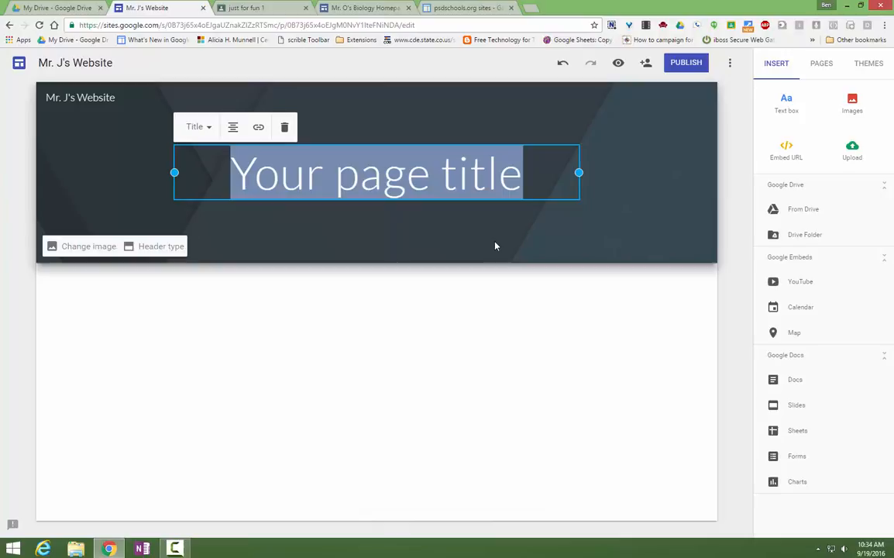
text(Spa)
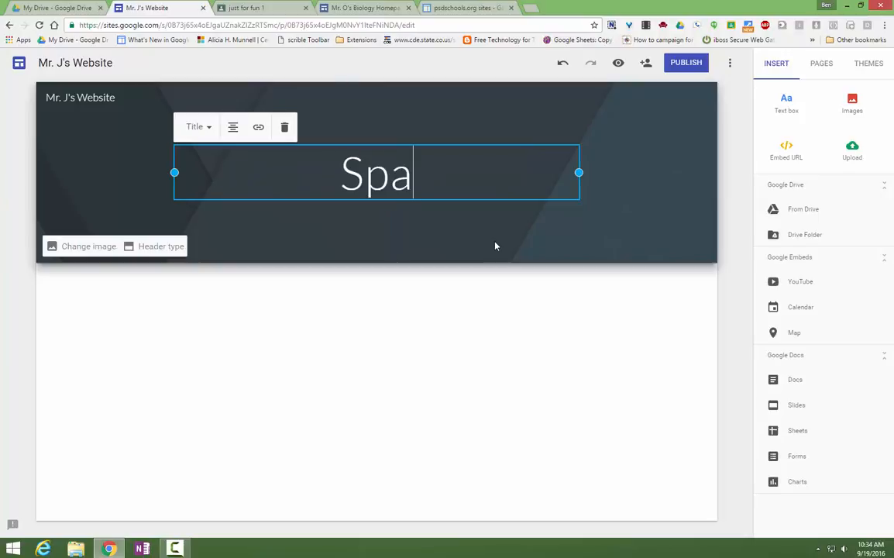
text(ce)
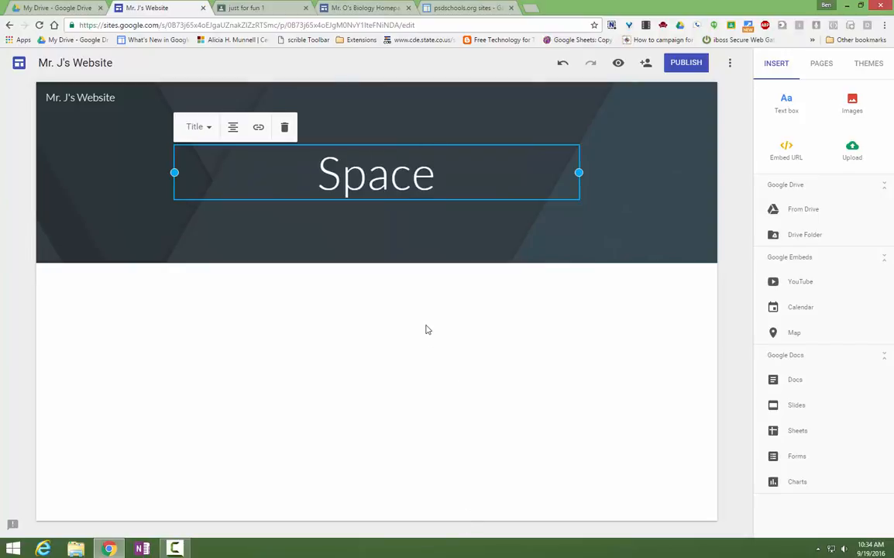
click(426, 329)
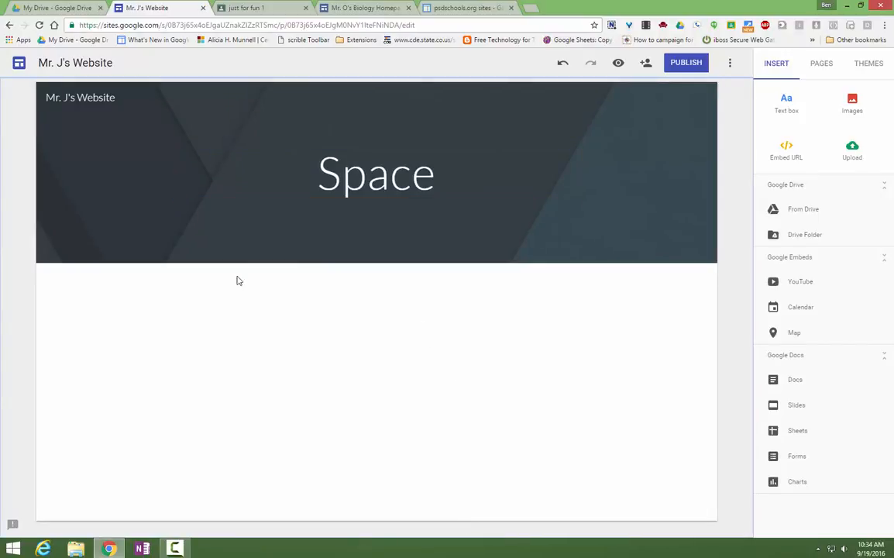
Step: Change the header image to the blue polka-dot pattern from the gallery
mouse_move(255, 221)
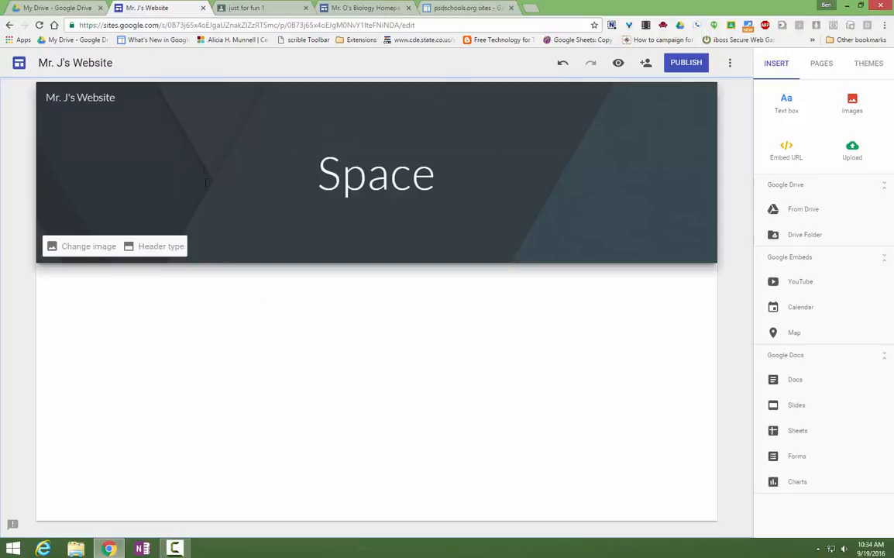
click(93, 247)
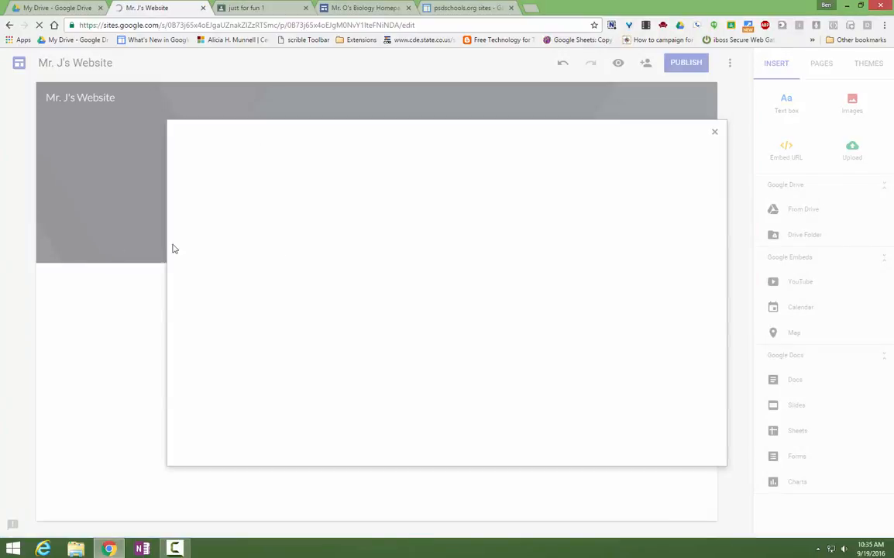
scroll(513, 263, down, 10)
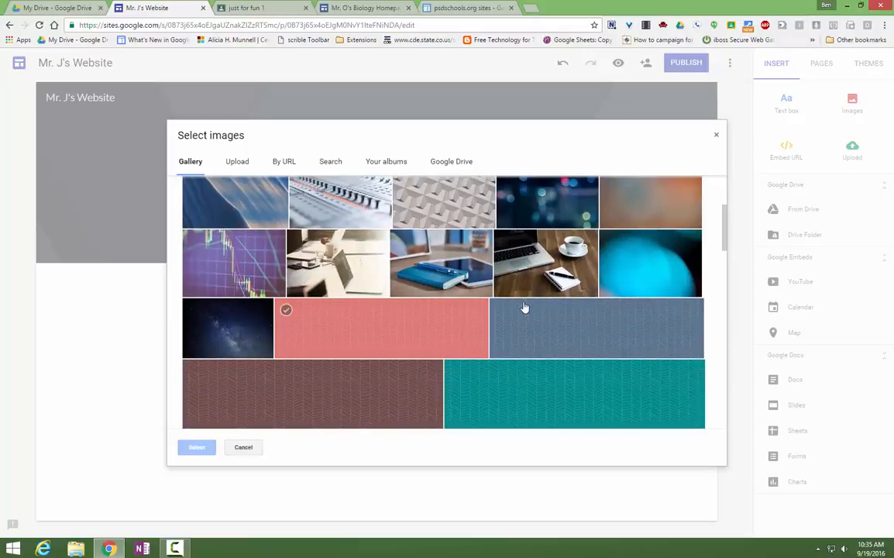
click(557, 269)
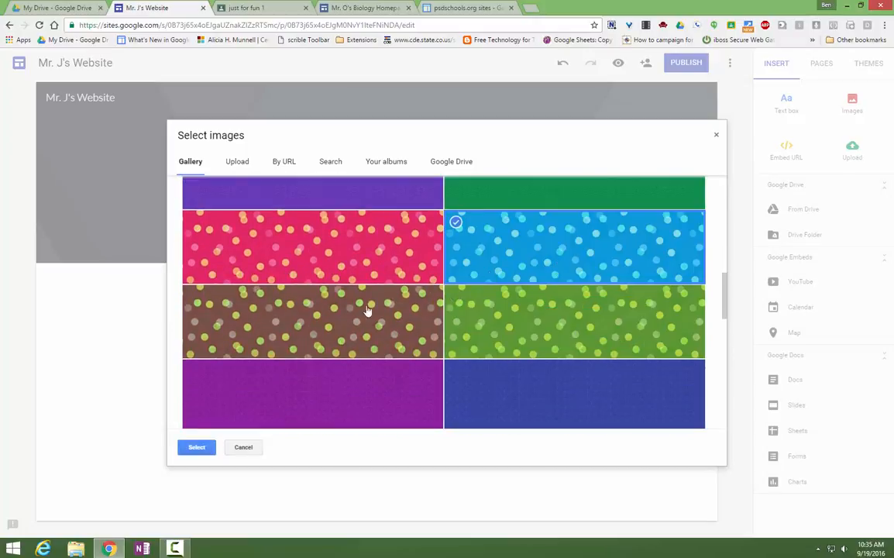
click(197, 447)
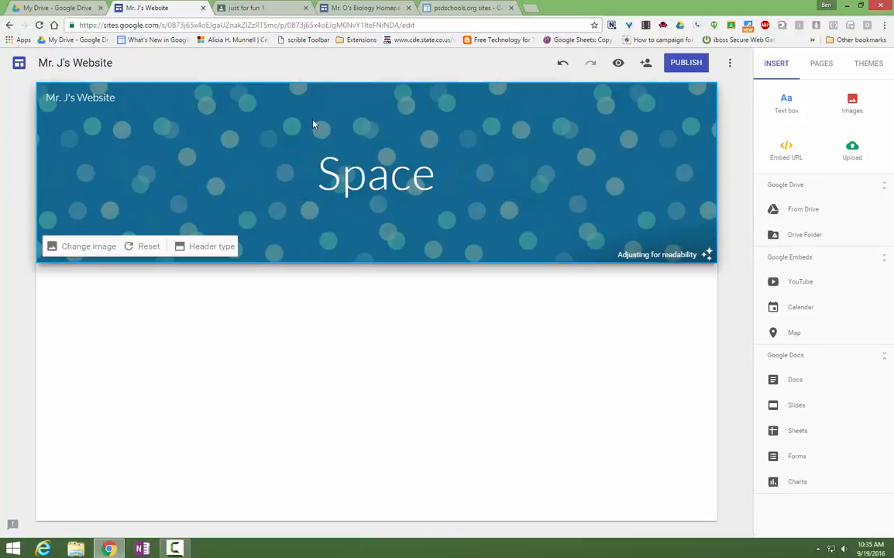
Step: Search Google for "space banner" in a new browser tab and show the image results
click(530, 8)
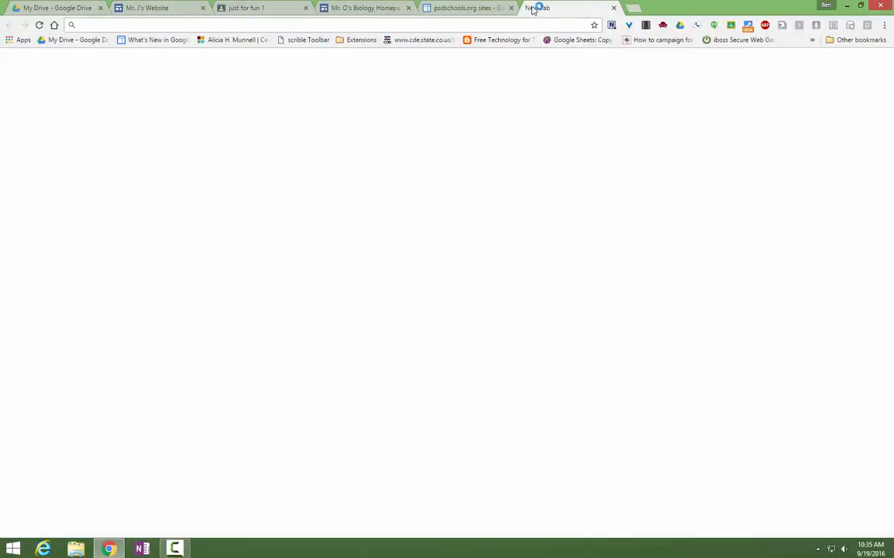
text(space)
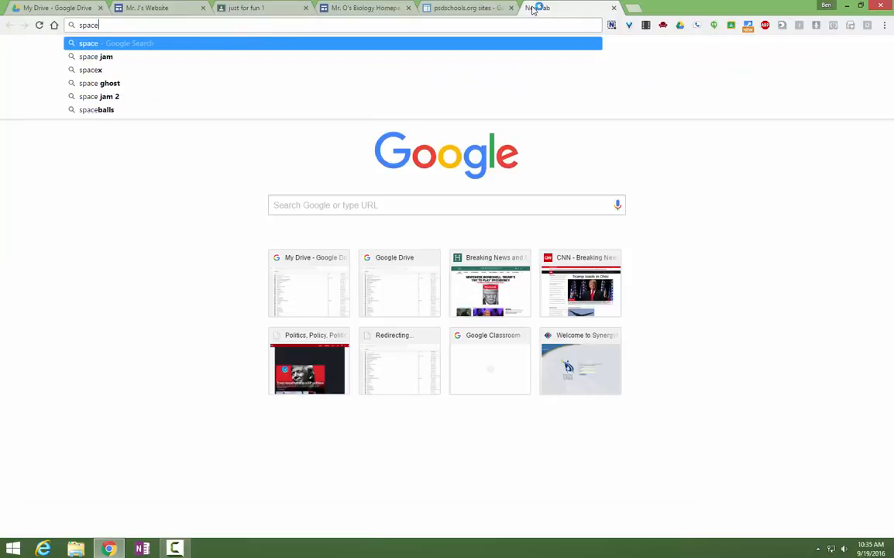
text( banner)
key(Return)
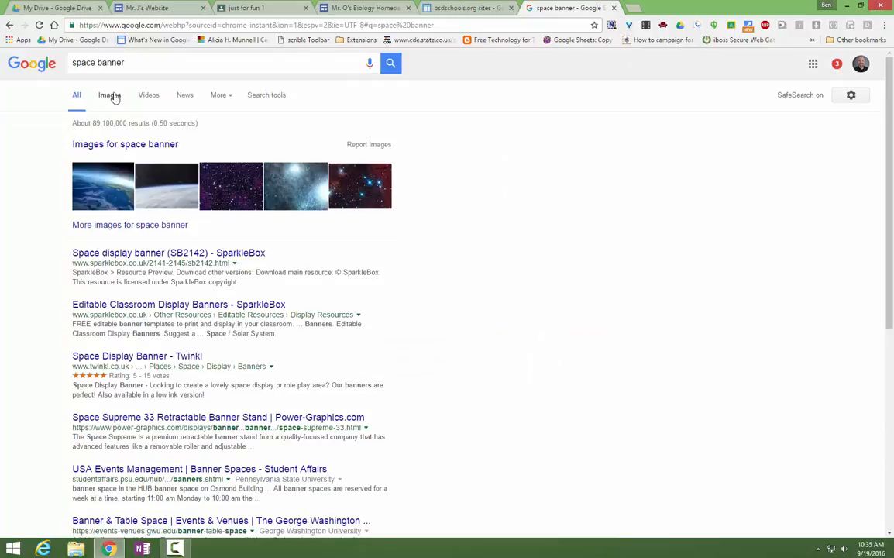
click(110, 96)
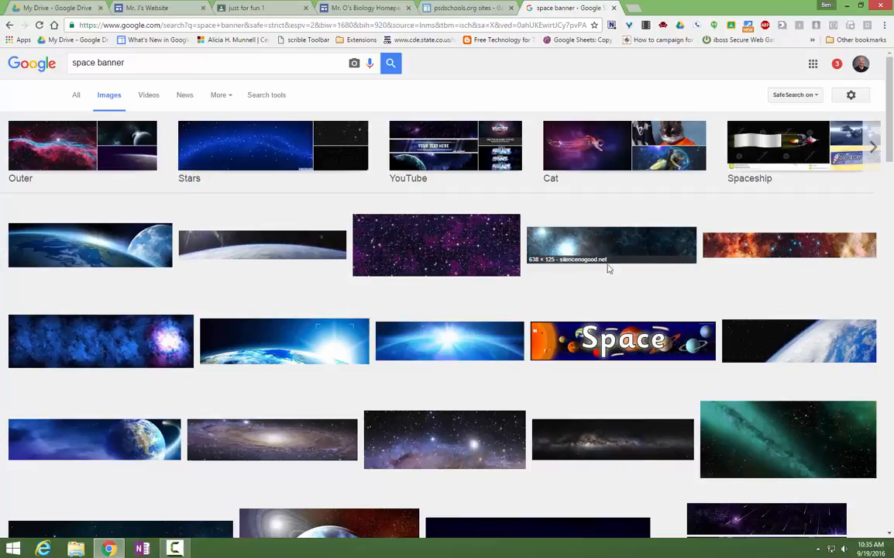
Step: Pick the banner showing Earth and the moon from pics-about-space.com and open the full image by itself
scroll(550, 358, down, 1)
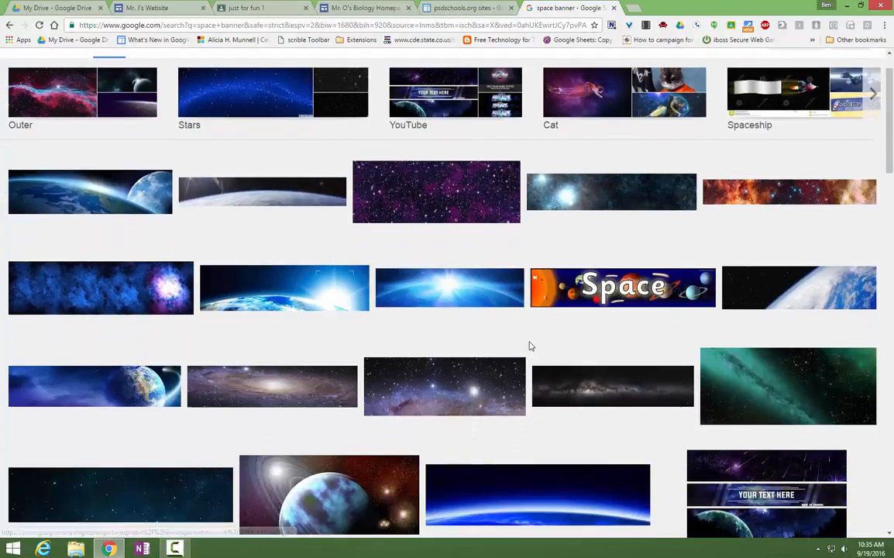
scroll(530, 346, down, 2)
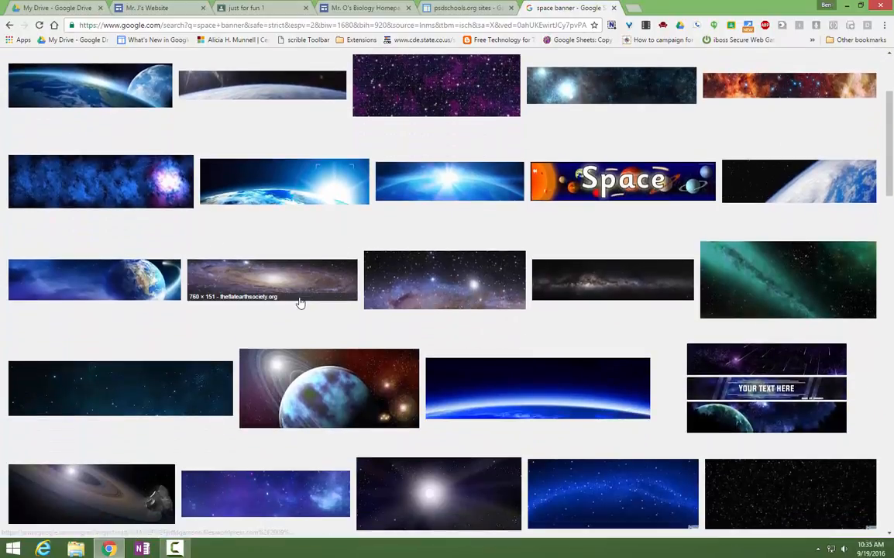
scroll(300, 305, up, 3)
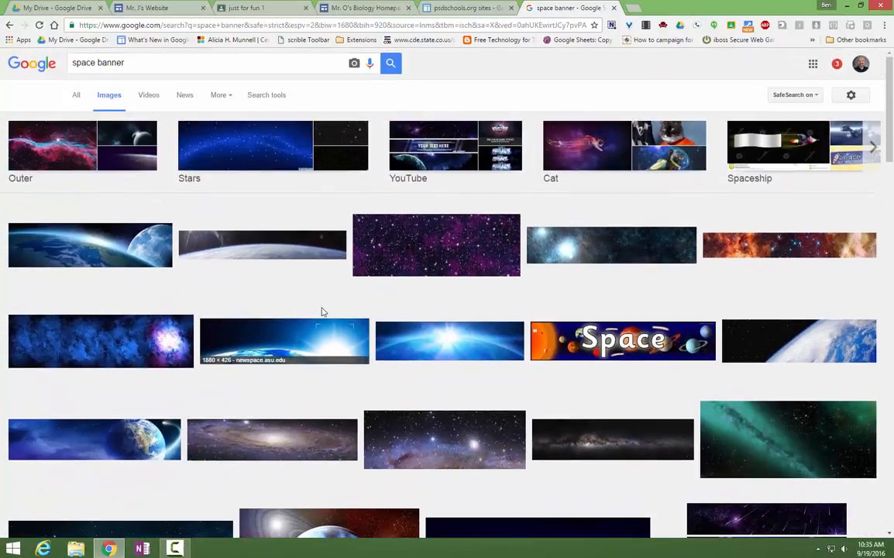
click(89, 250)
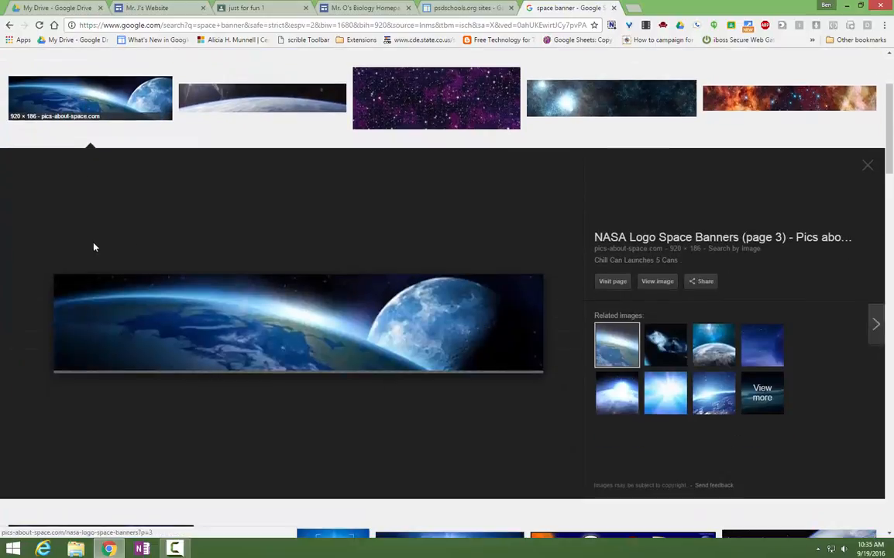
click(650, 283)
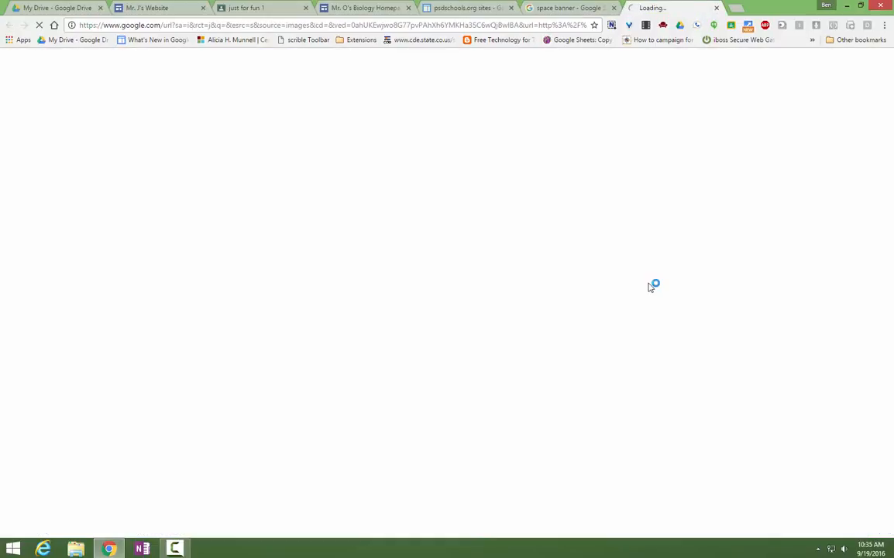
Step: Save the Earth and moon image as "space banner" in the delete folder on the Desktop
right_click(232, 97)
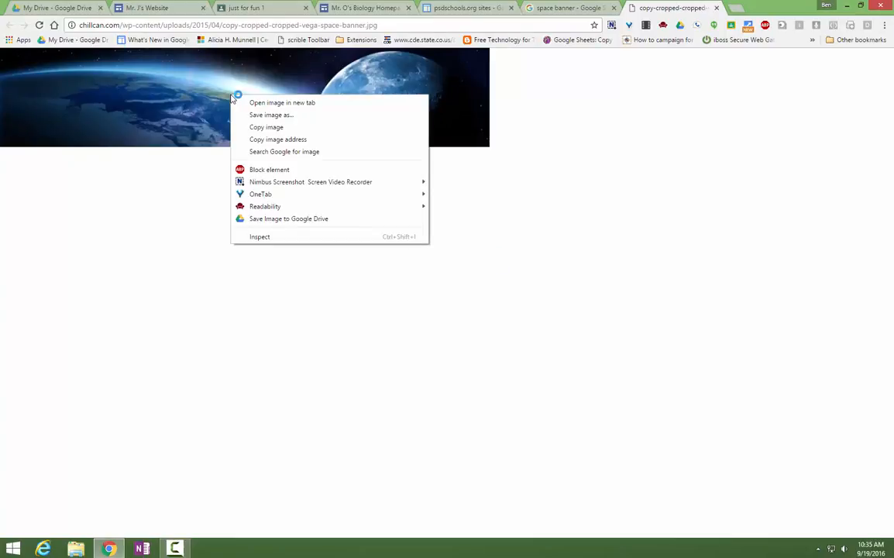
click(259, 116)
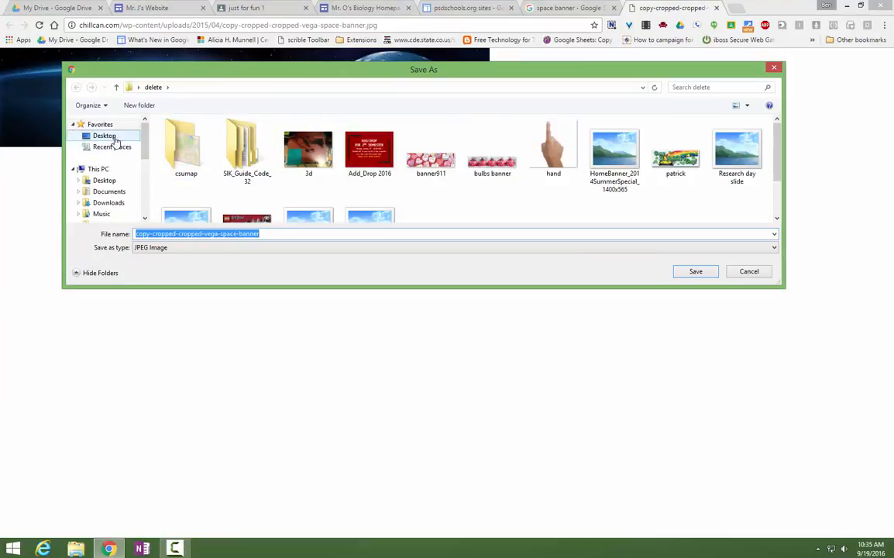
click(105, 135)
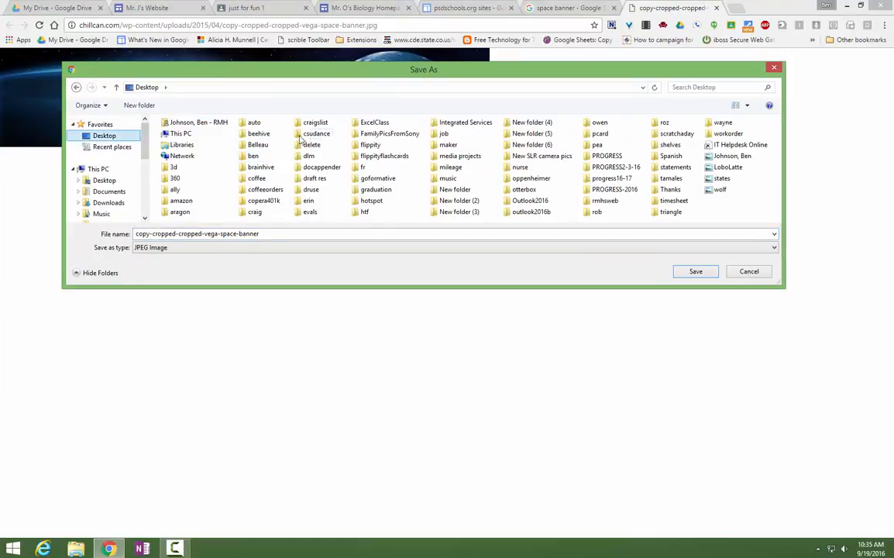
double_click(310, 144)
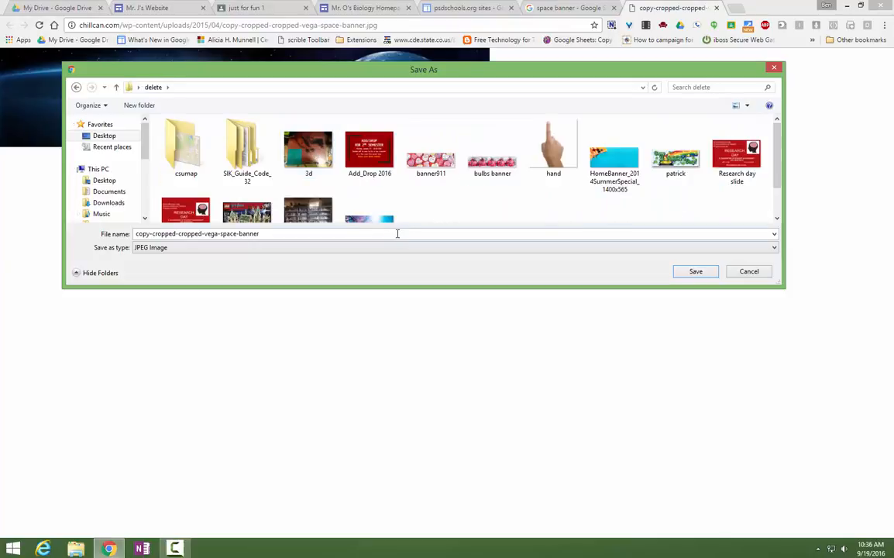
click(261, 233)
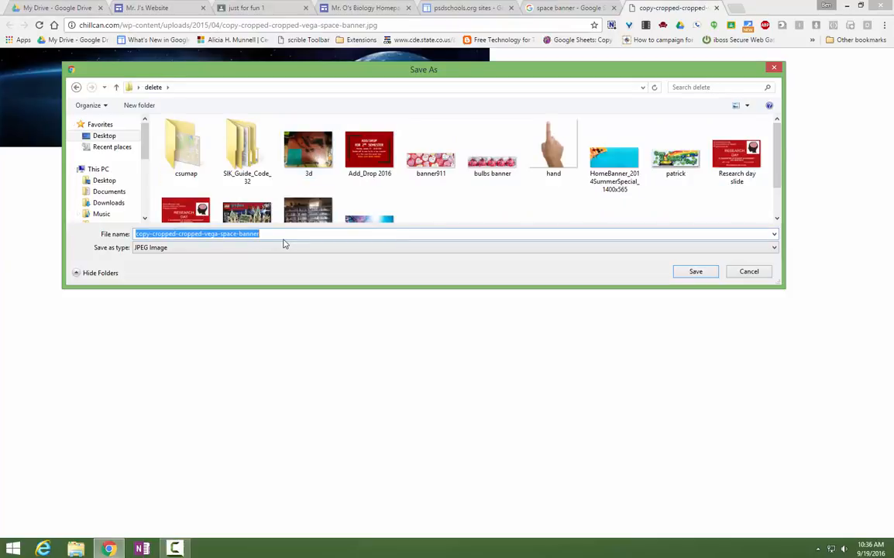
text(space)
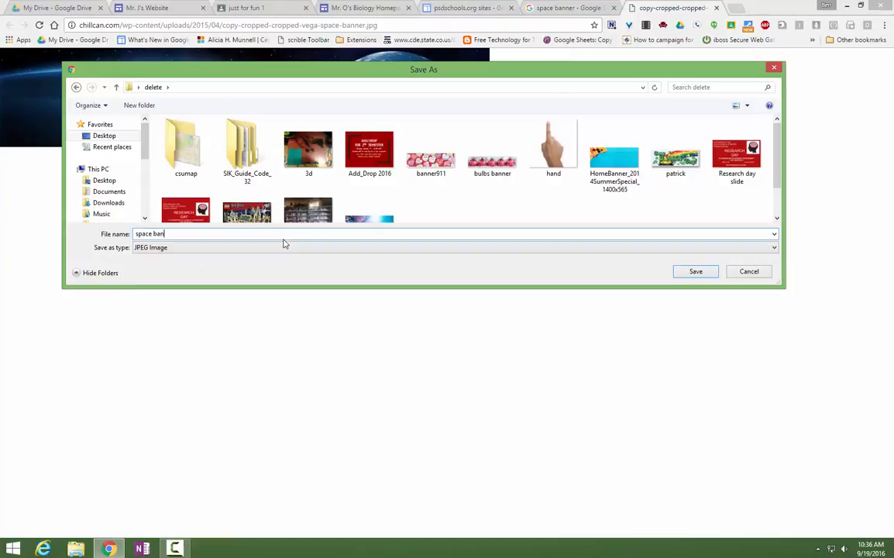
key(Return)
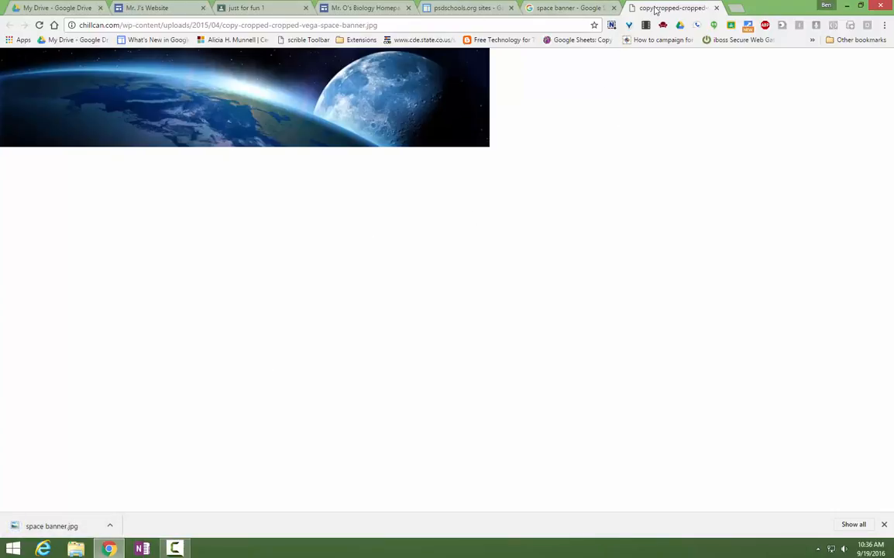
Step: Detach the banner image's tab into its own window and dock that window to the left half of the display
drag(654, 9, 70, 71)
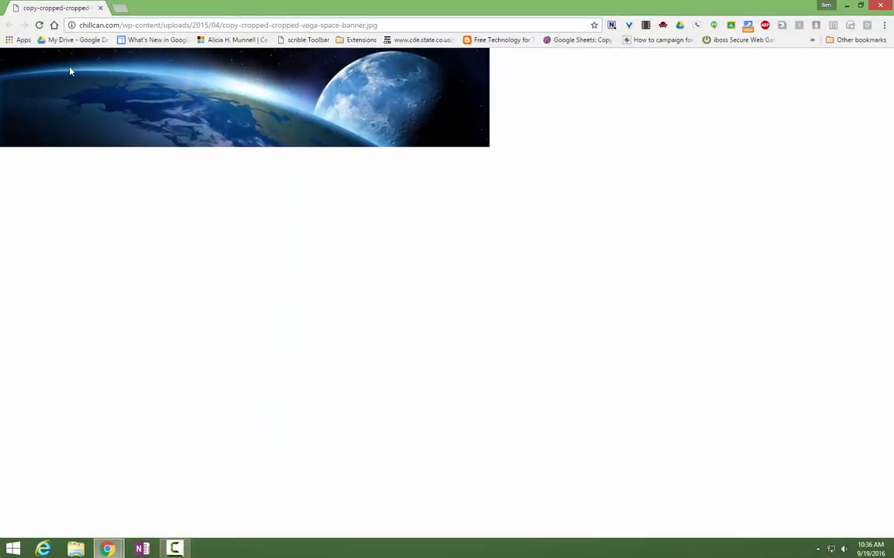
key(super+Left)
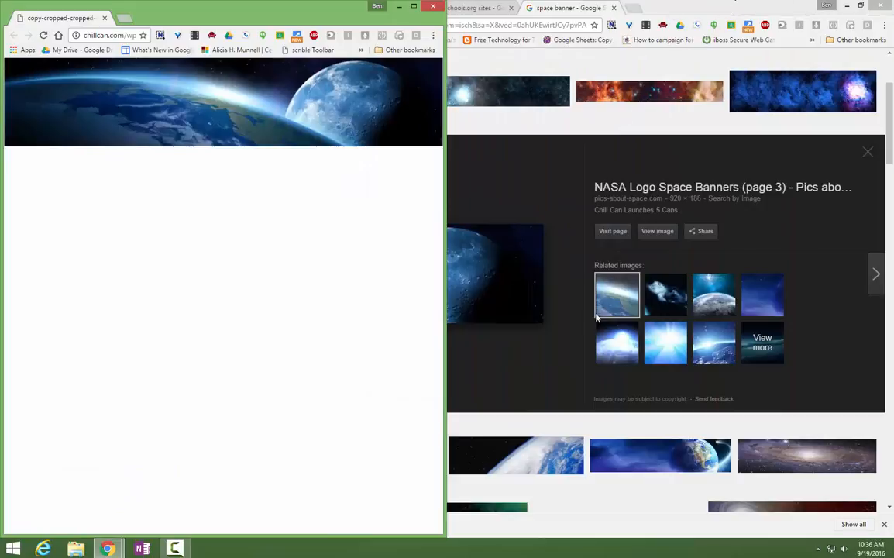
Step: Close the separate banner image window and return to the Mr. J's Website editor
click(431, 8)
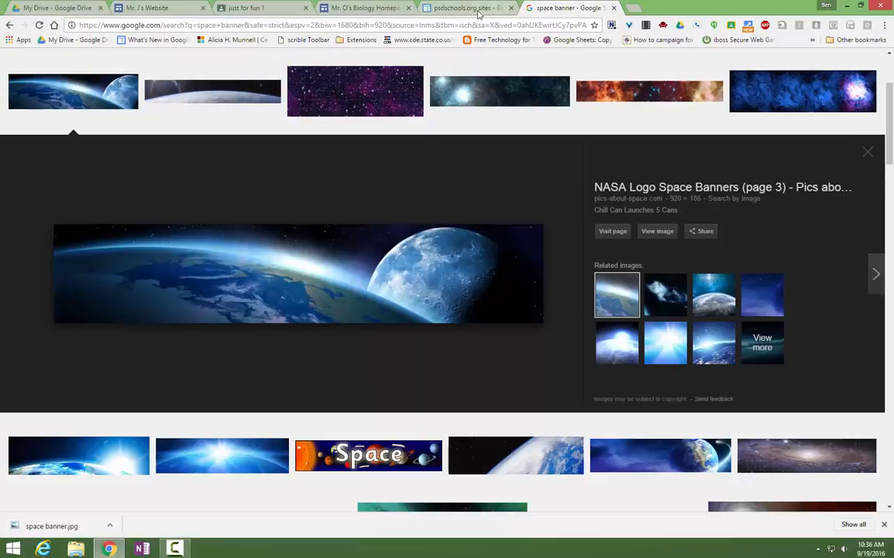
click(387, 9)
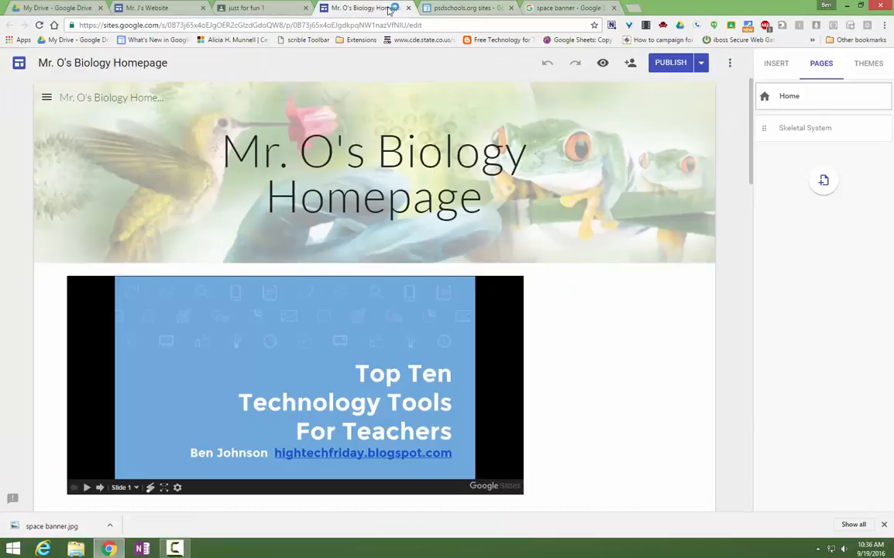
click(499, 9)
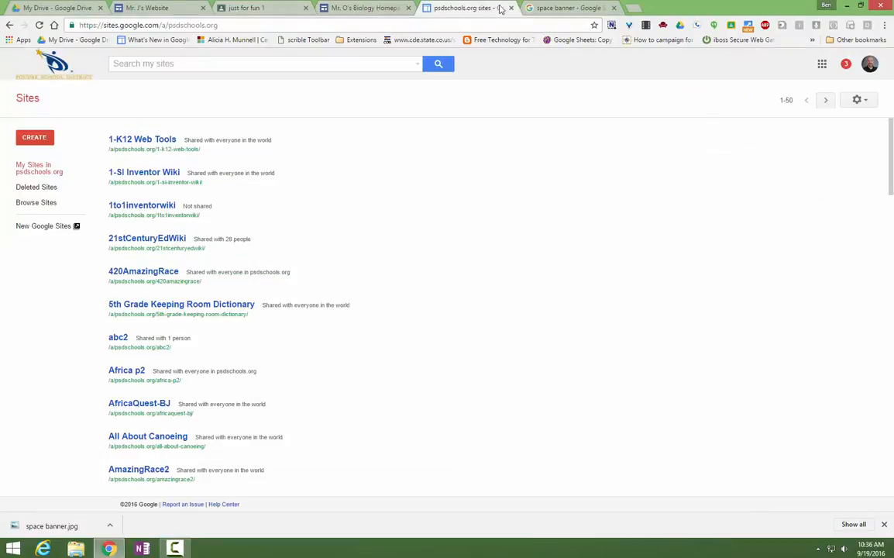
click(563, 9)
click(465, 9)
click(148, 8)
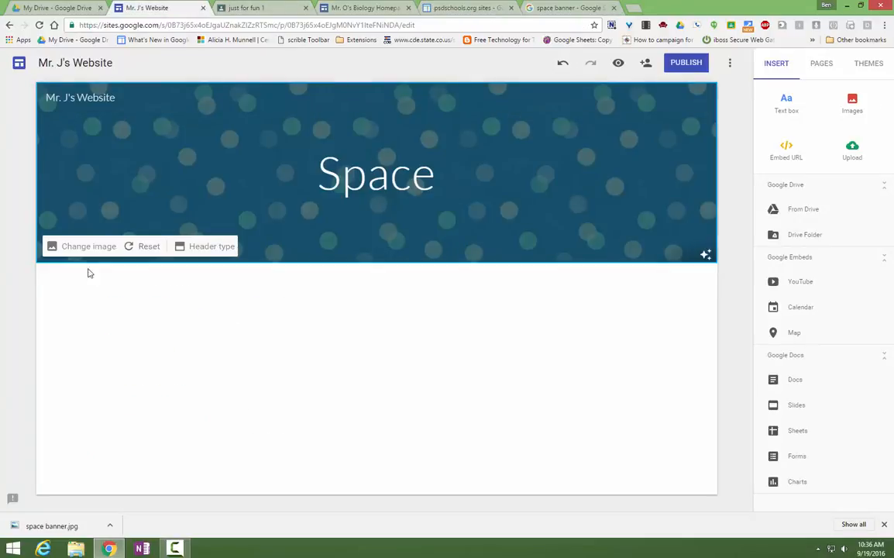
Step: Replace the Space page's header image by uploading the downloaded space banner.jpg
click(76, 247)
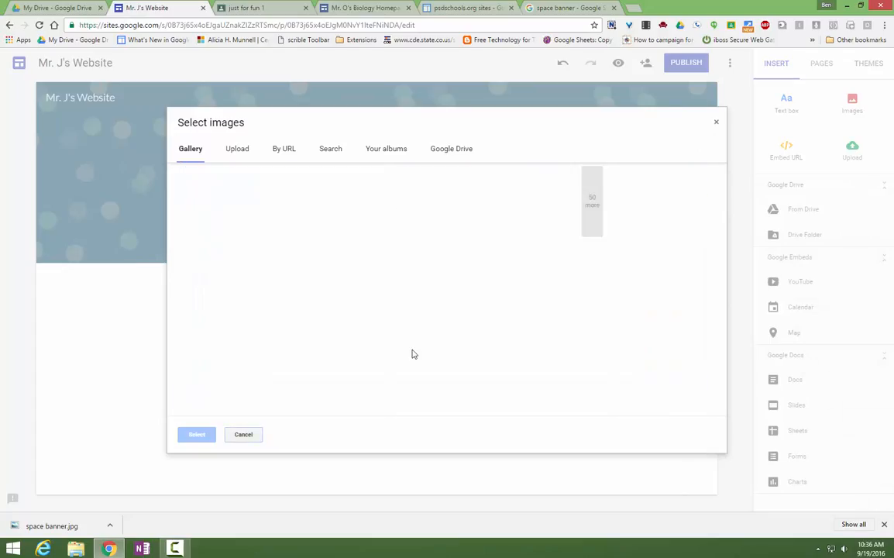
click(240, 152)
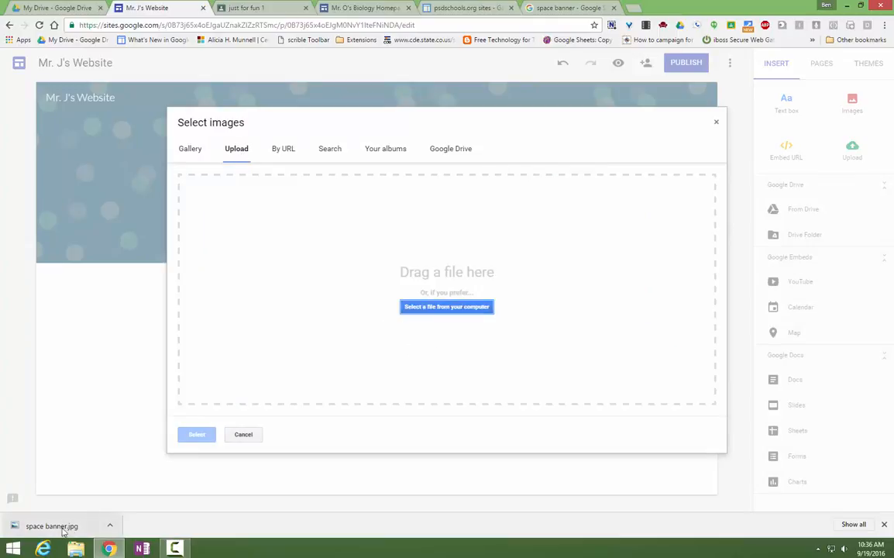
drag(68, 526, 427, 314)
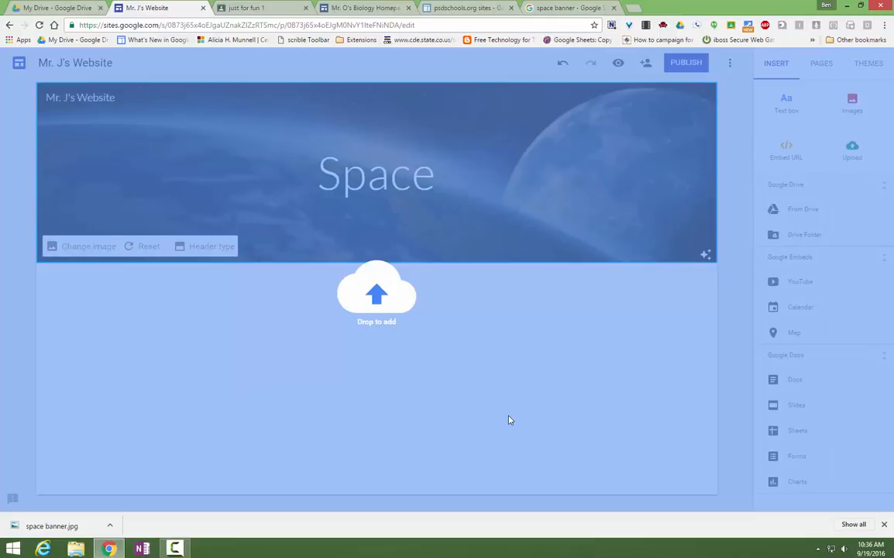
drag(534, 385, 533, 385)
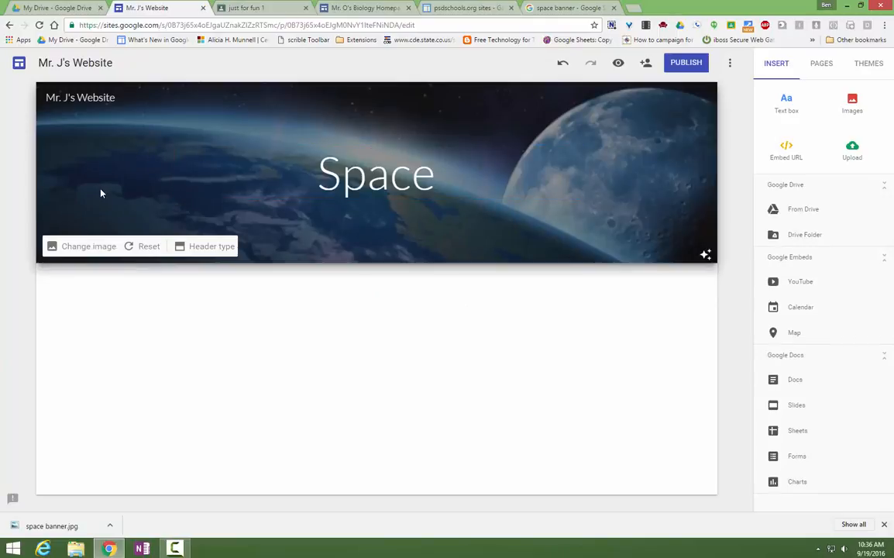
Step: Try the Large banner and Title only header types, and set the header back to Banner
click(207, 248)
click(106, 246)
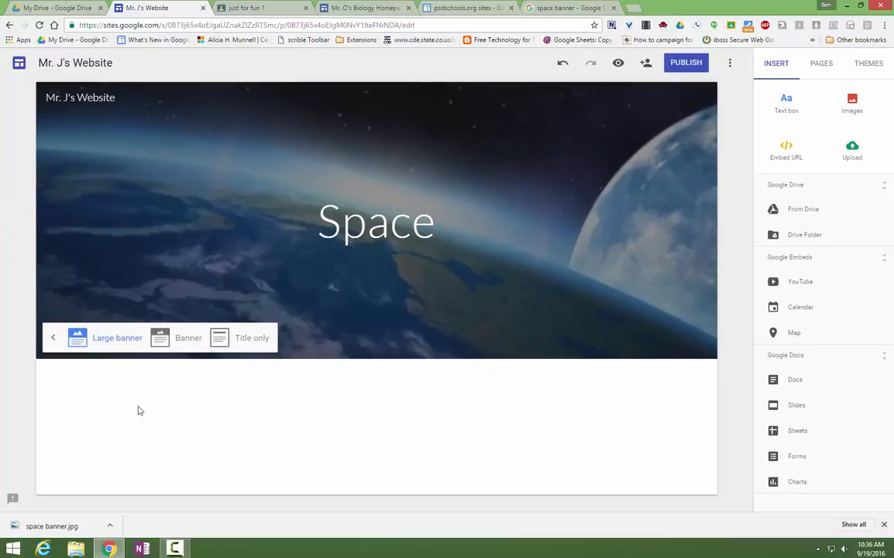
click(186, 332)
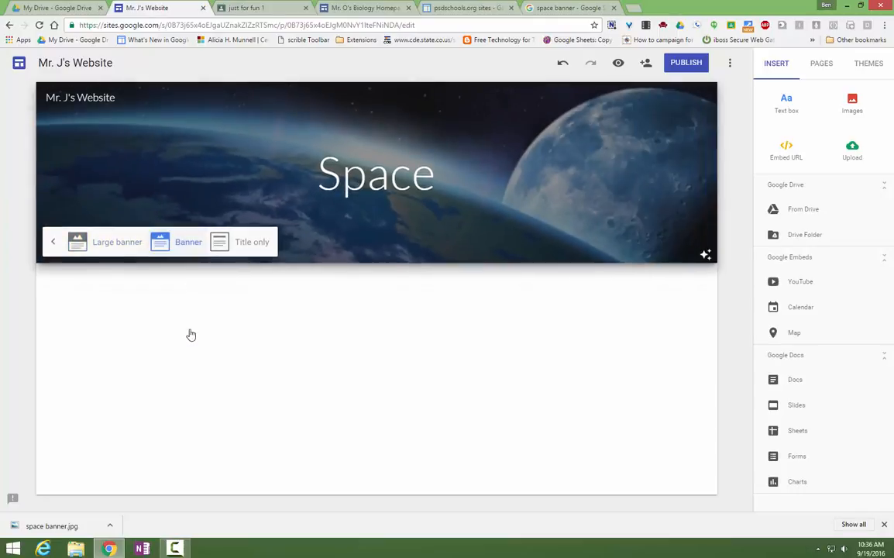
click(253, 246)
click(190, 157)
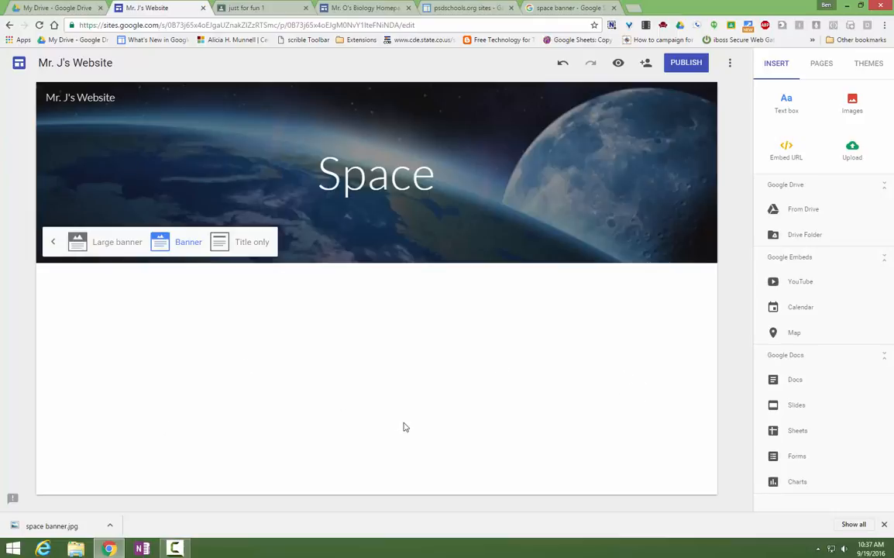
Step: Try embedding the "How To Use the Soft..." Google Doc below the header with a shorter frame, and delete it
click(793, 382)
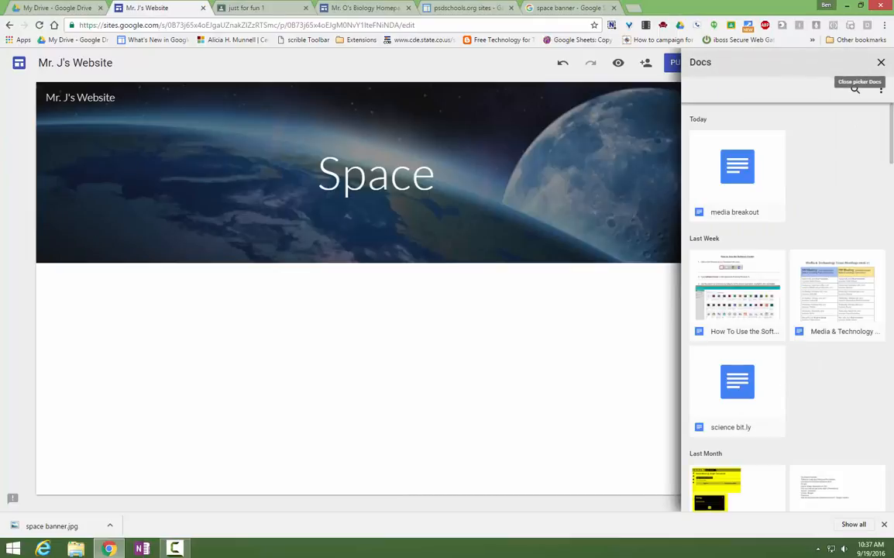
click(725, 305)
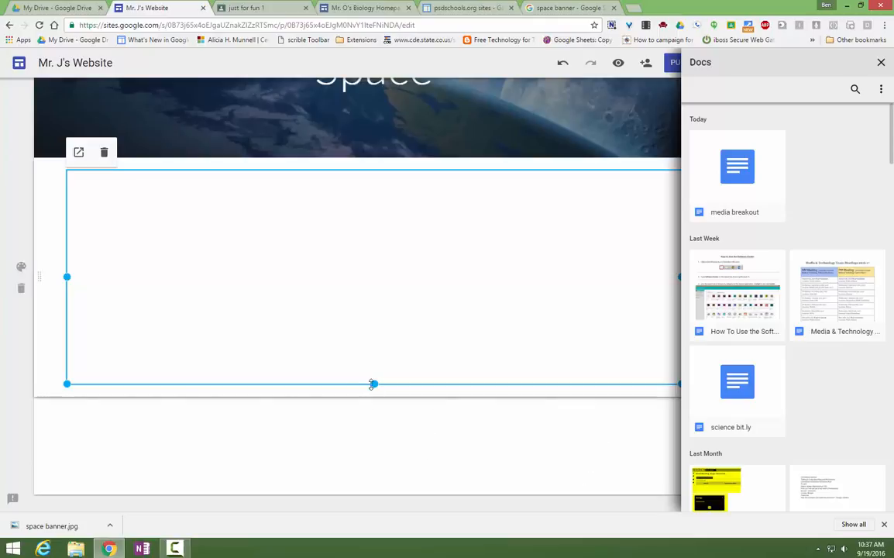
drag(373, 382, 379, 285)
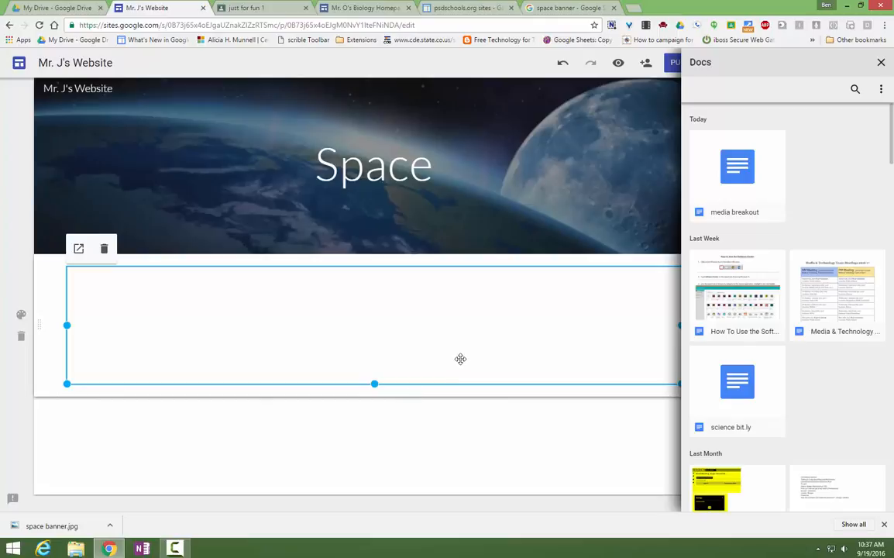
key(Delete)
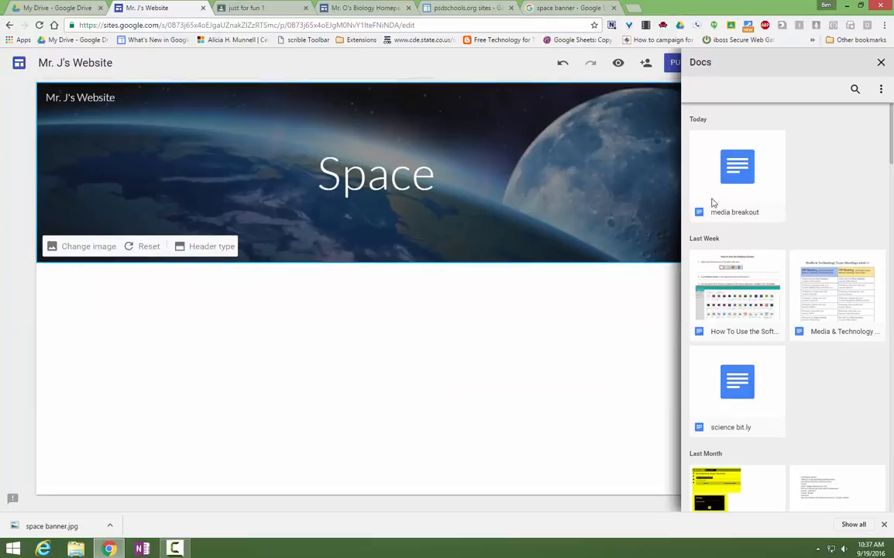
click(880, 67)
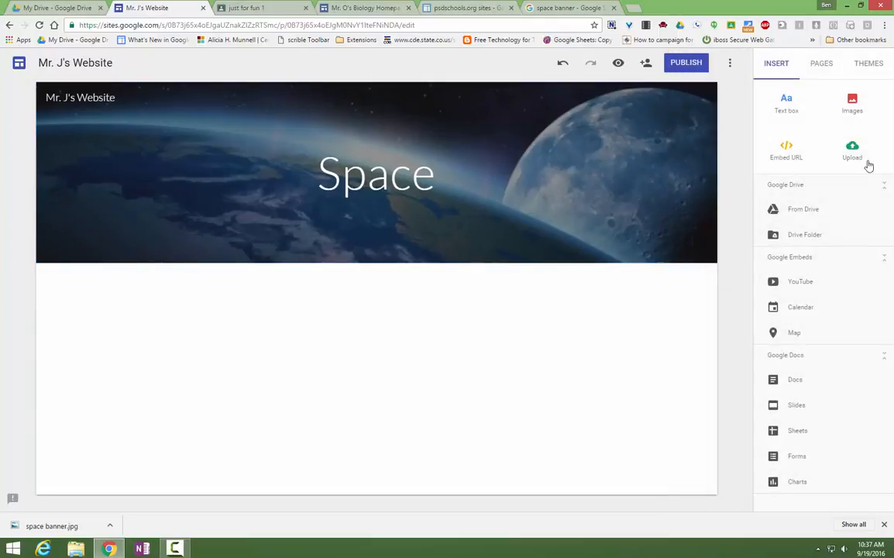
Step: Embed the "Top Websites for Sci..." Google Slides presentation below the Space header and slightly adjust its frame size
click(790, 405)
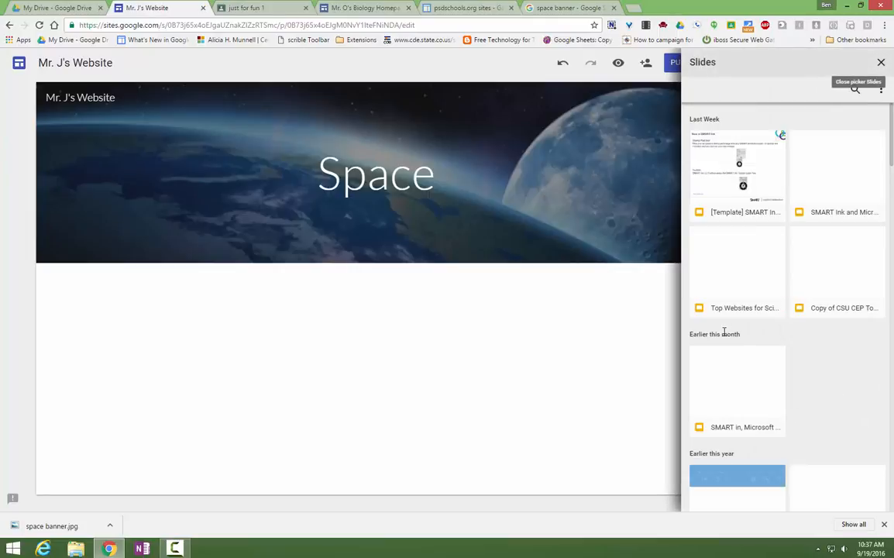
click(738, 279)
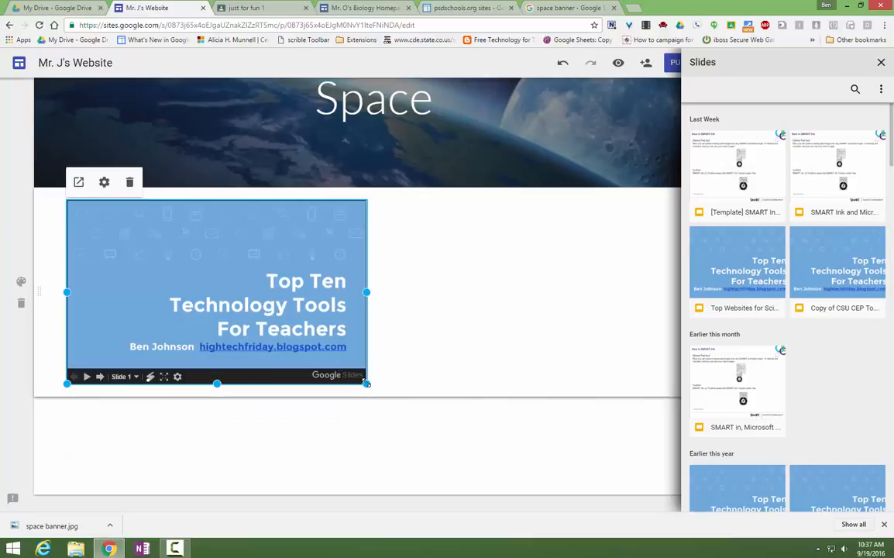
mouse_move(366, 384)
mouse_down()
mouse_move(463, 457)
mouse_move(339, 331)
mouse_move(383, 380)
mouse_up()
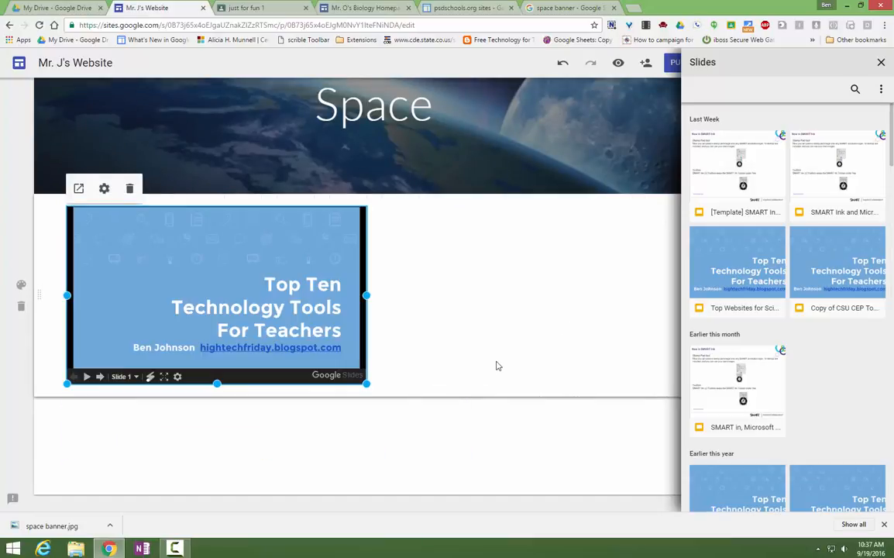
click(881, 62)
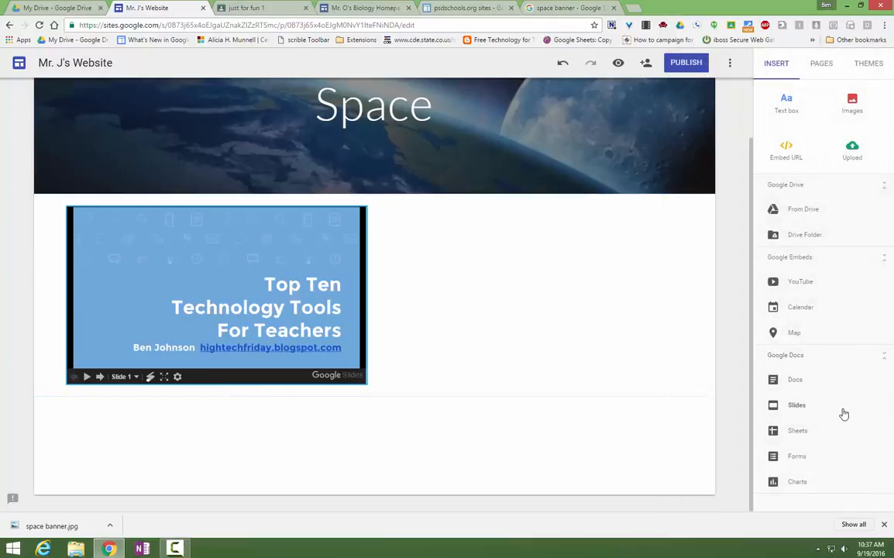
Step: Embed the Boys Basketball Profile Google Form beneath the slideshow and resize its frame to nearly the page width
click(786, 455)
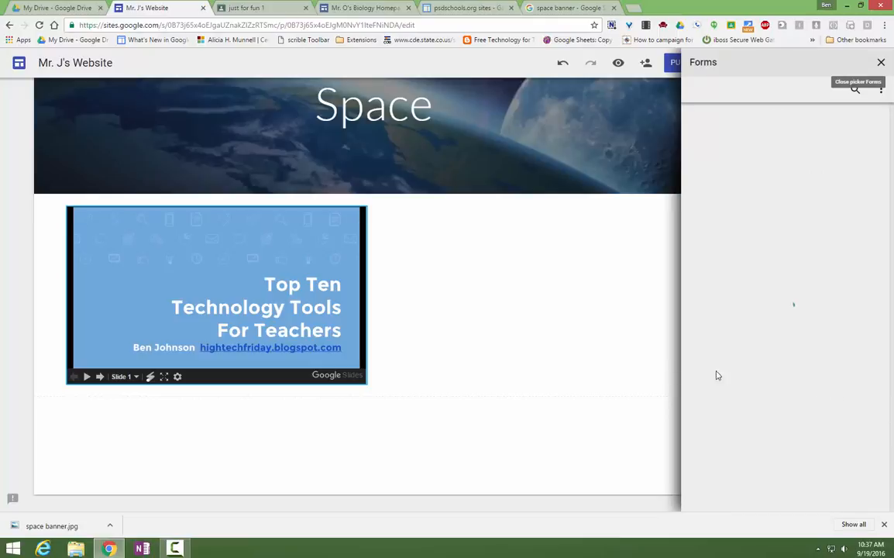
drag(250, 256, 211, 346)
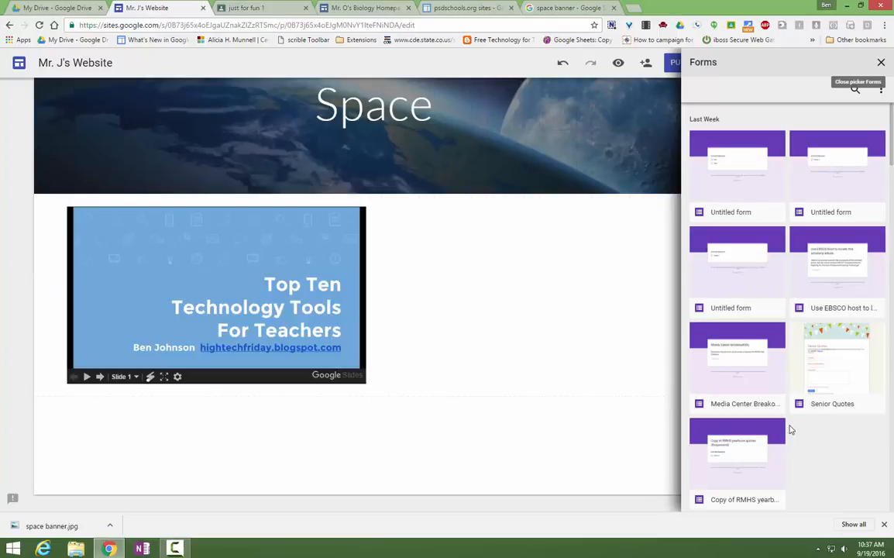
scroll(826, 404, down, 4)
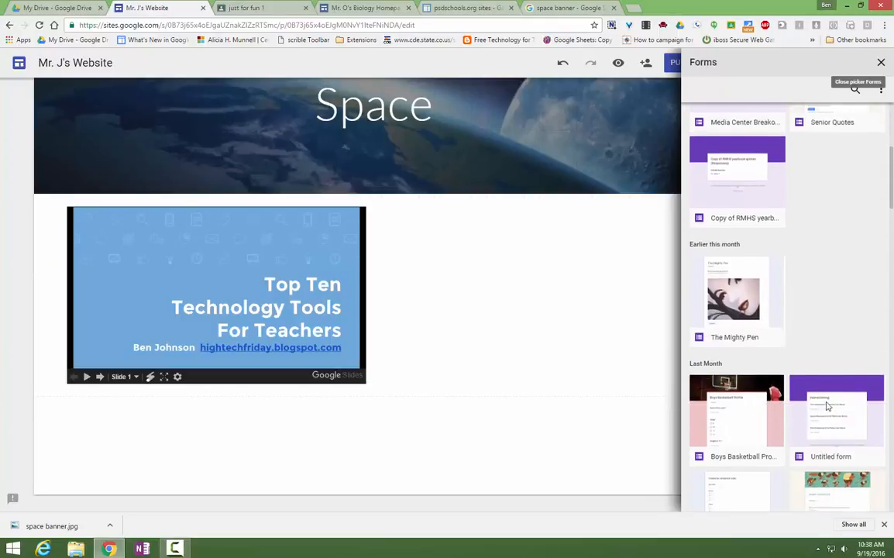
scroll(754, 324, down, 1)
click(756, 331)
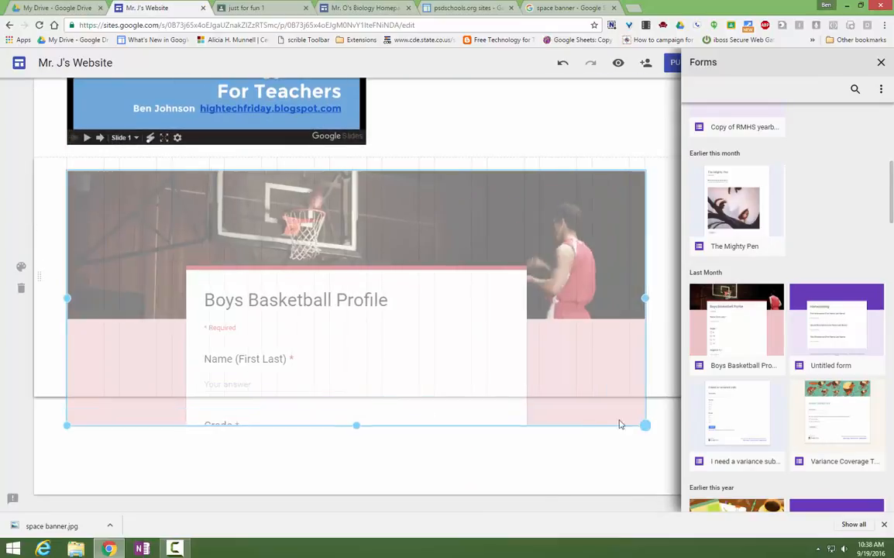
scroll(522, 428, up, 5)
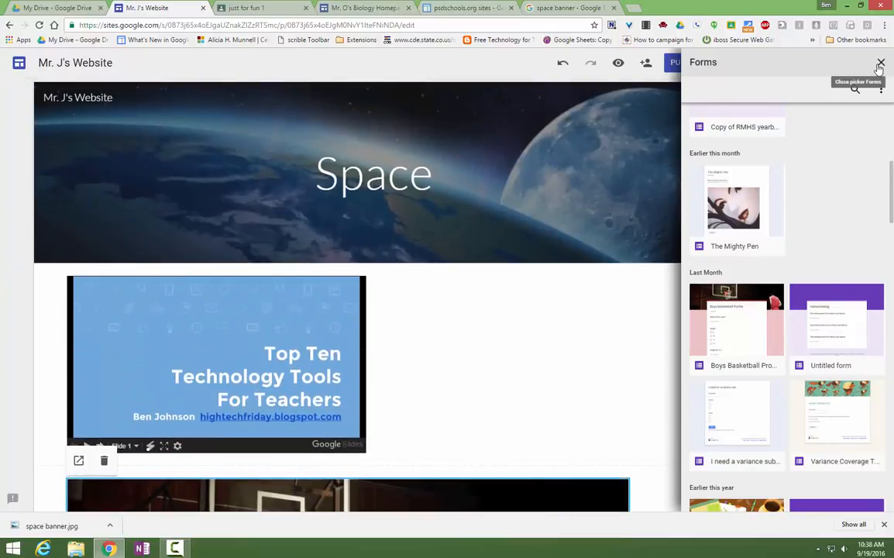
click(880, 62)
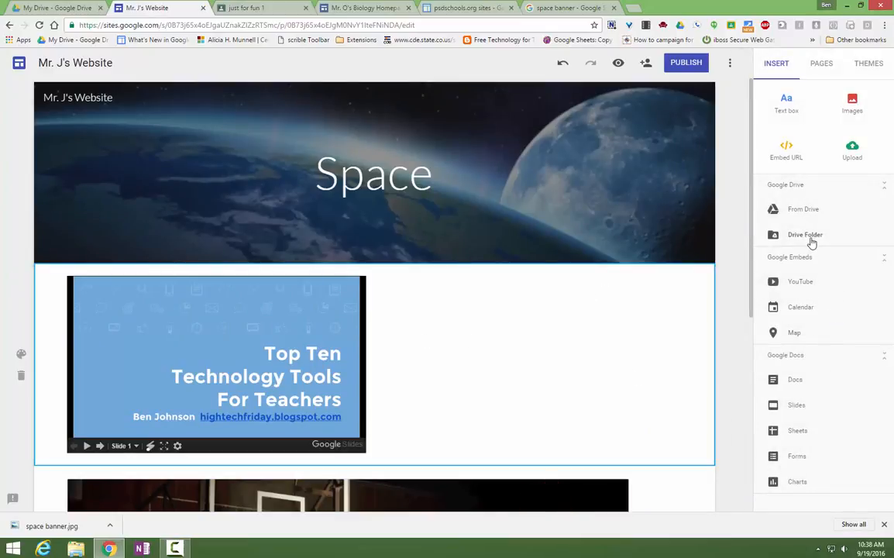
Step: Insert the "PPTPresentation..." Drive folder from inside the CSU Interior Design folder
click(838, 241)
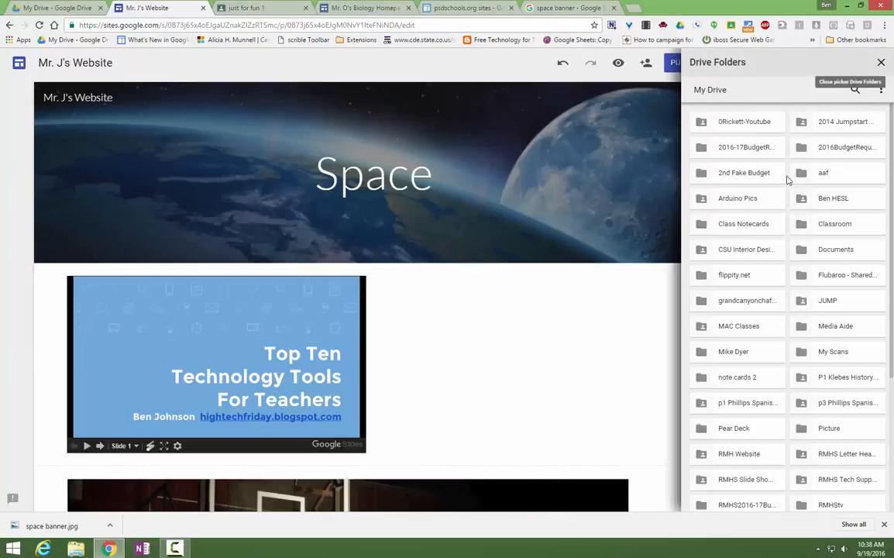
double_click(763, 254)
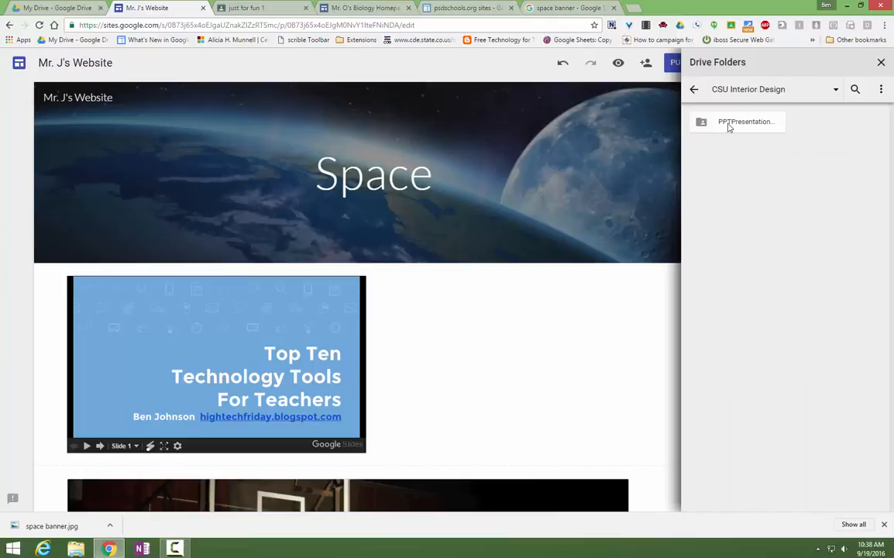
click(730, 126)
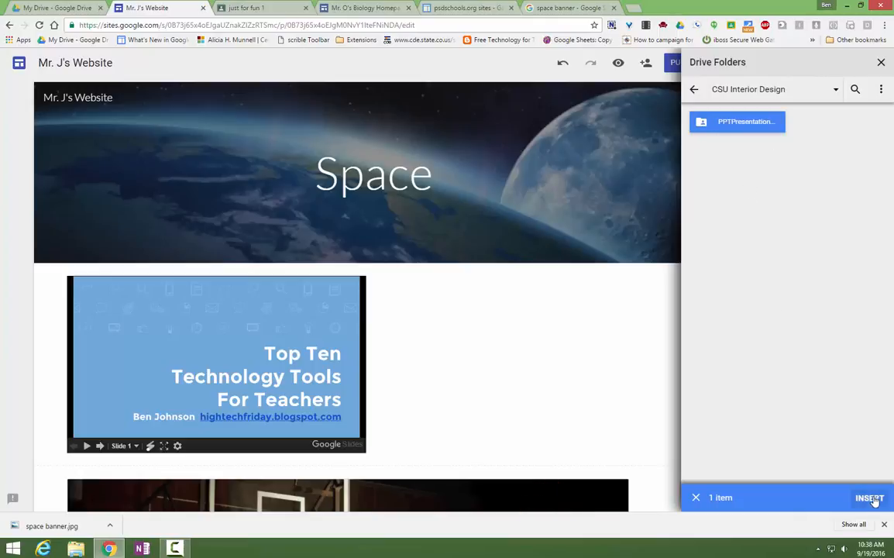
click(869, 498)
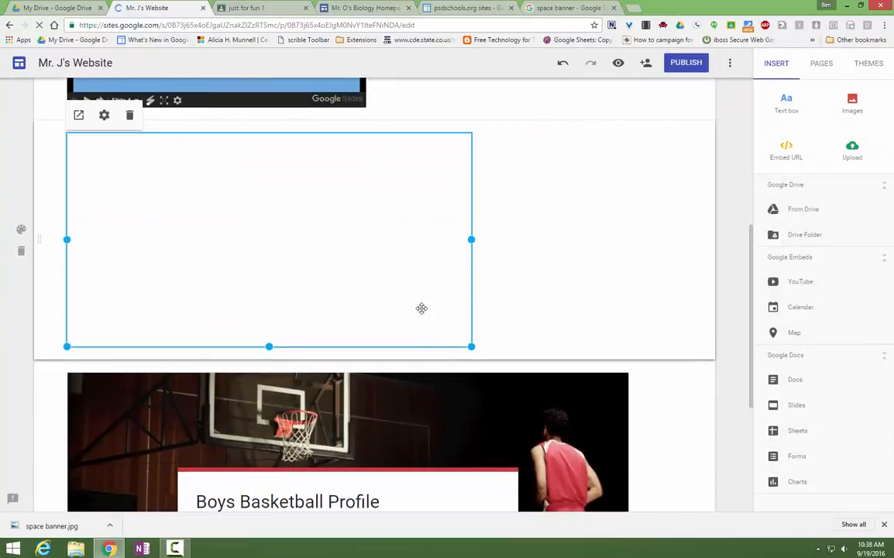
Step: Narrow the embedded Drive folder to about half the page width and place it beside the slideshow
drag(471, 239, 369, 236)
scroll(284, 361, up, 2)
drag(284, 361, 520, 151)
scroll(636, 495, up, 1)
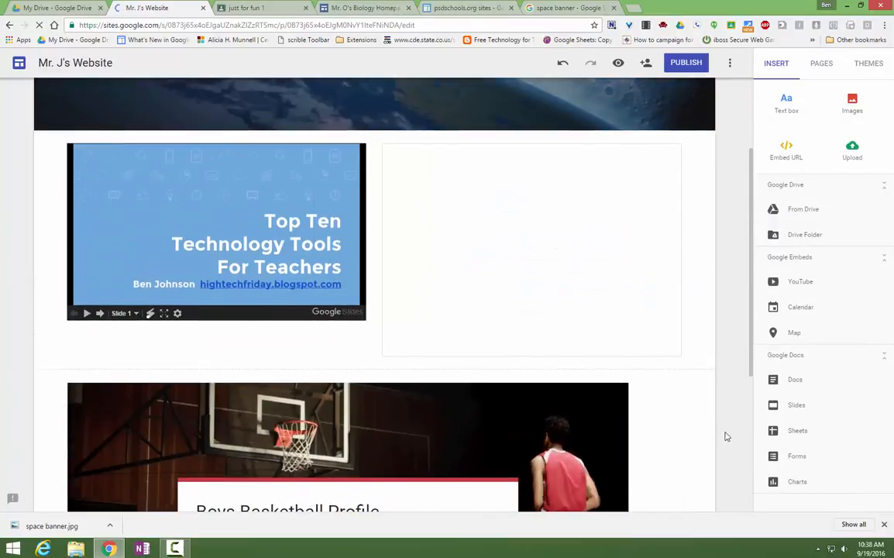
Step: Search YouTube for "nasa video" and embed the "Video Replay: Stunning 'loops of fire' on Sun" video below the Boys Basketball Profile form
scroll(682, 425, down, 3)
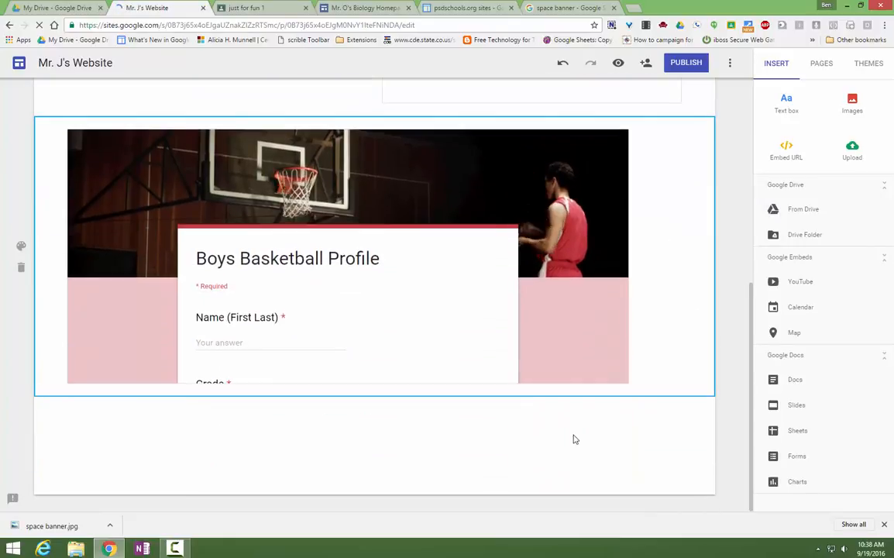
double_click(600, 435)
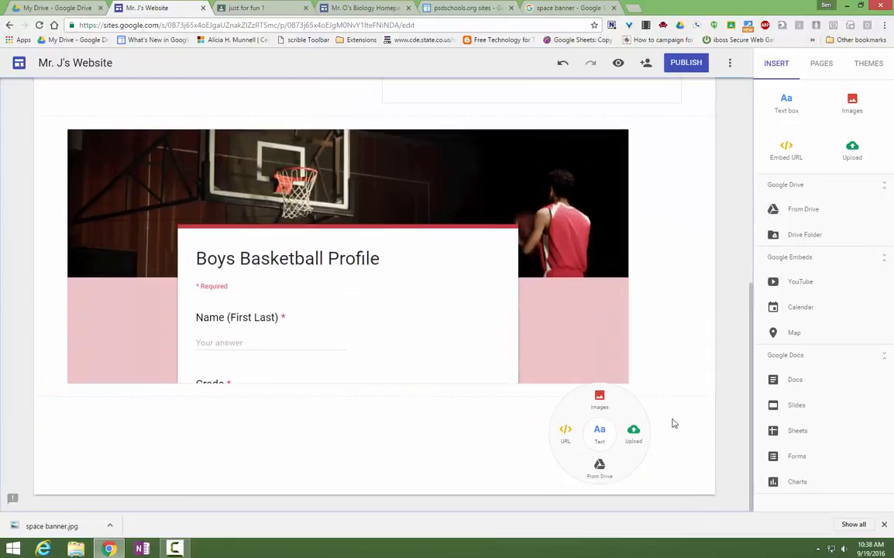
click(785, 283)
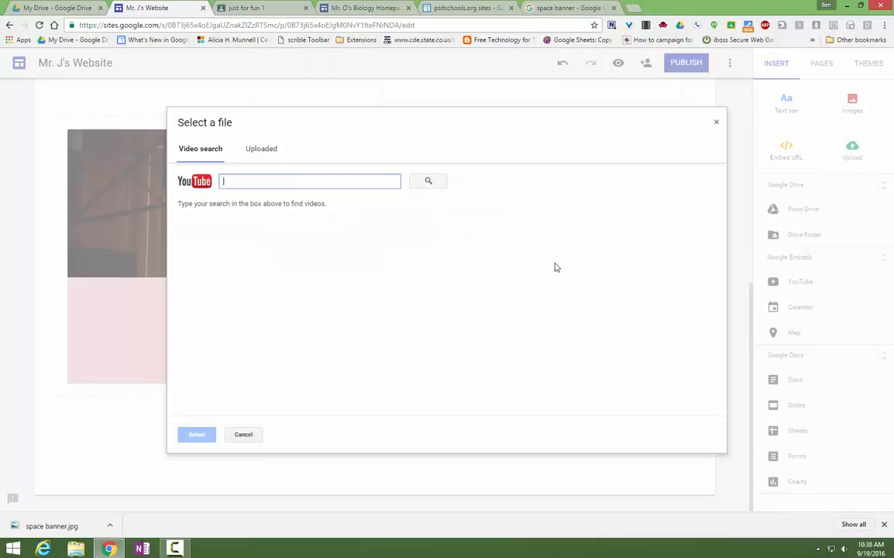
text(nasa v)
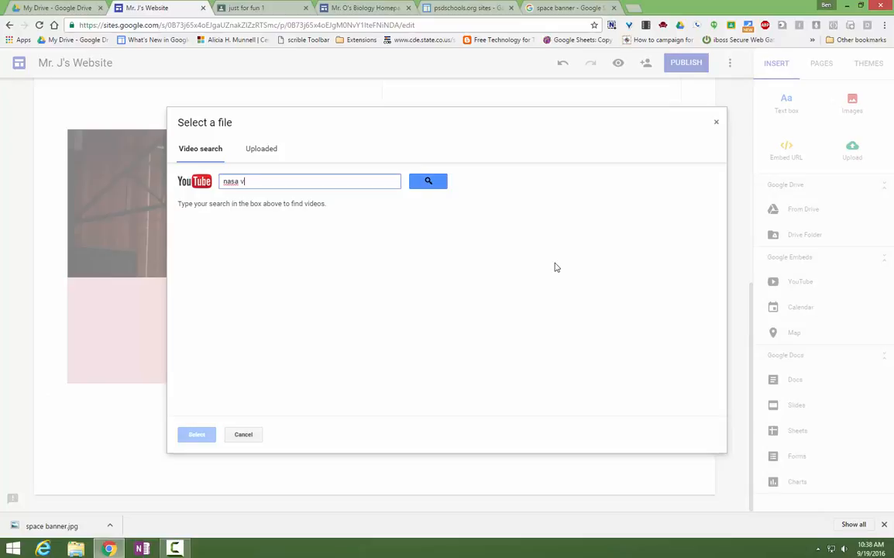
text(ideo)
key(Return)
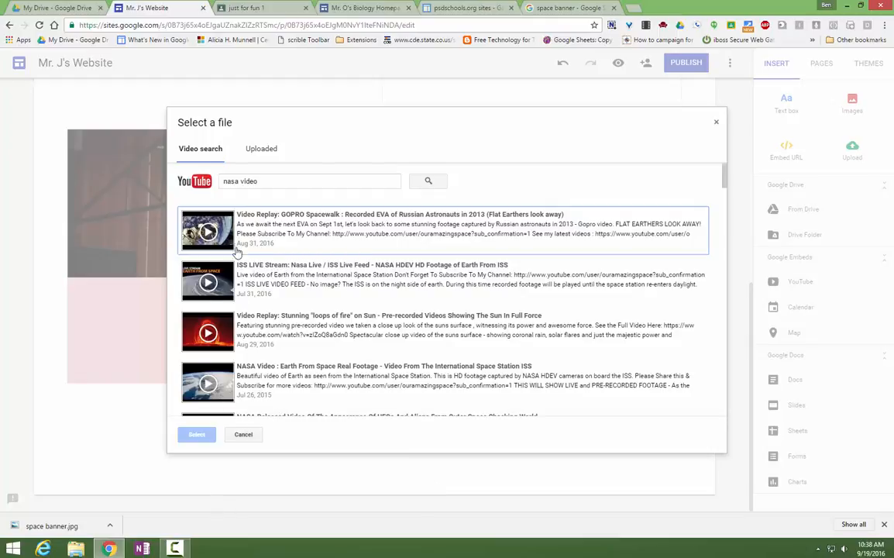
click(291, 329)
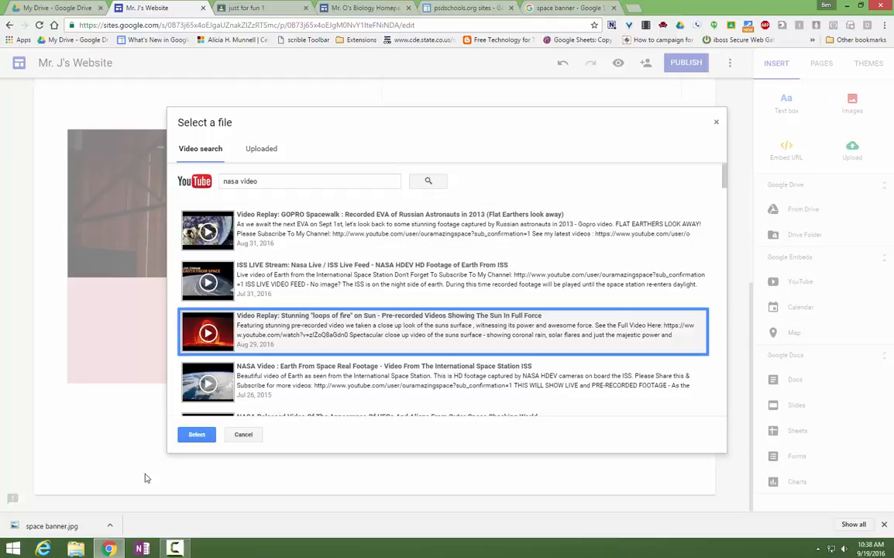
click(196, 435)
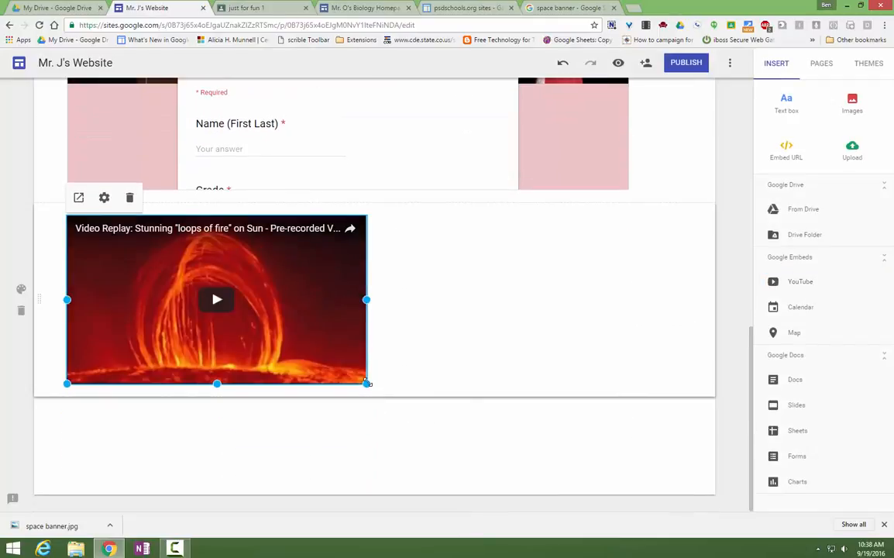
Step: Enlarge the embedded sun video to about half the page width and review the Space page's layout
drag(368, 382, 570, 449)
scroll(561, 457, up, 5)
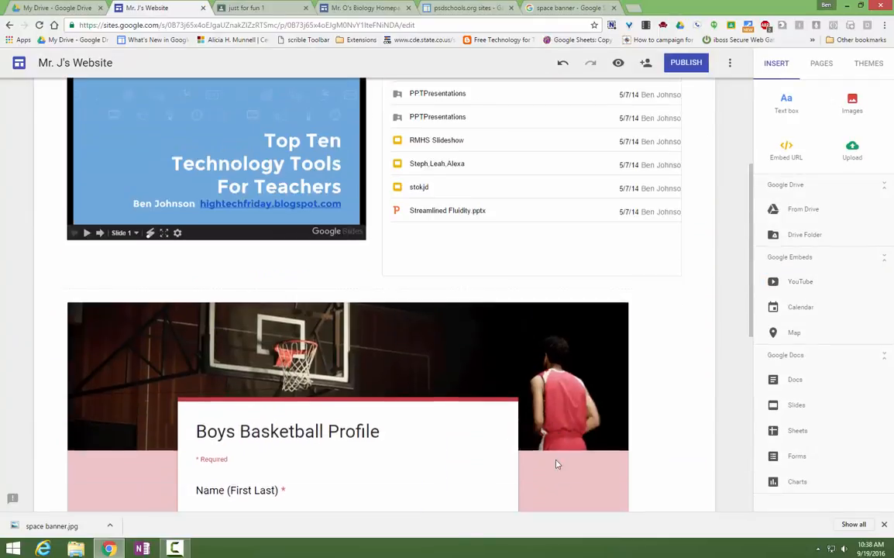
scroll(556, 464, up, 3)
scroll(562, 453, down, 4)
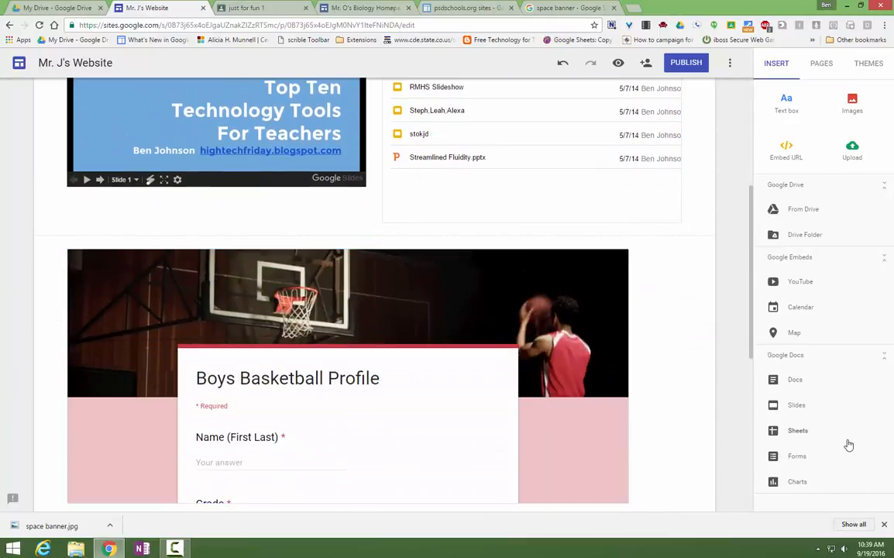
scroll(697, 364, down, 5)
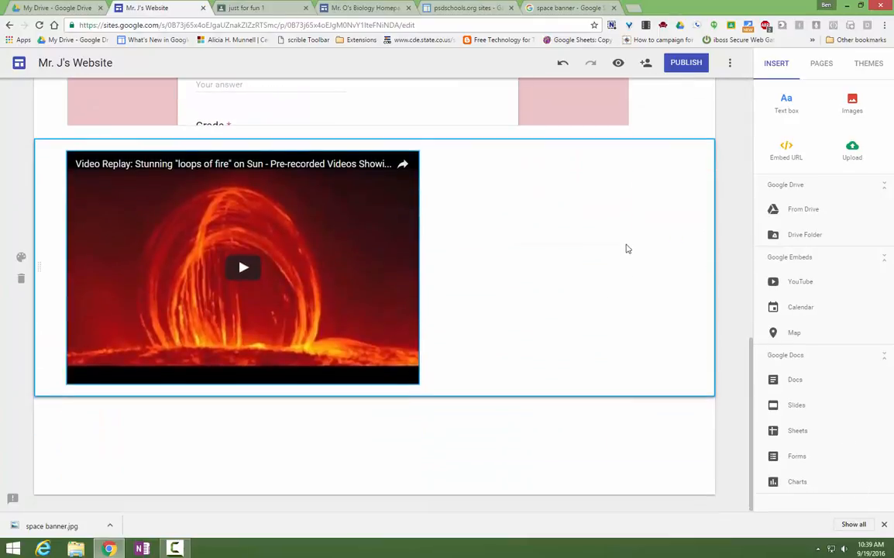
scroll(632, 256, up, 10)
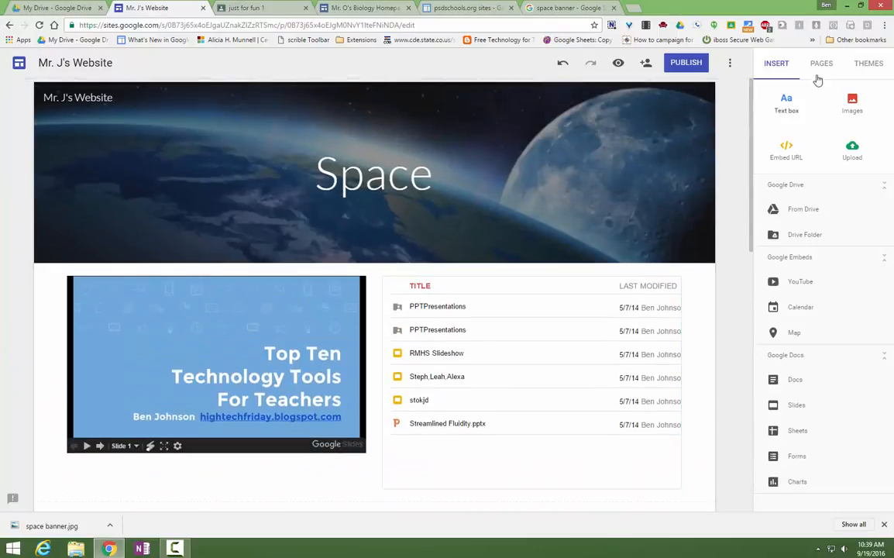
Step: Add a new page named "Jupiter" to the site
click(822, 64)
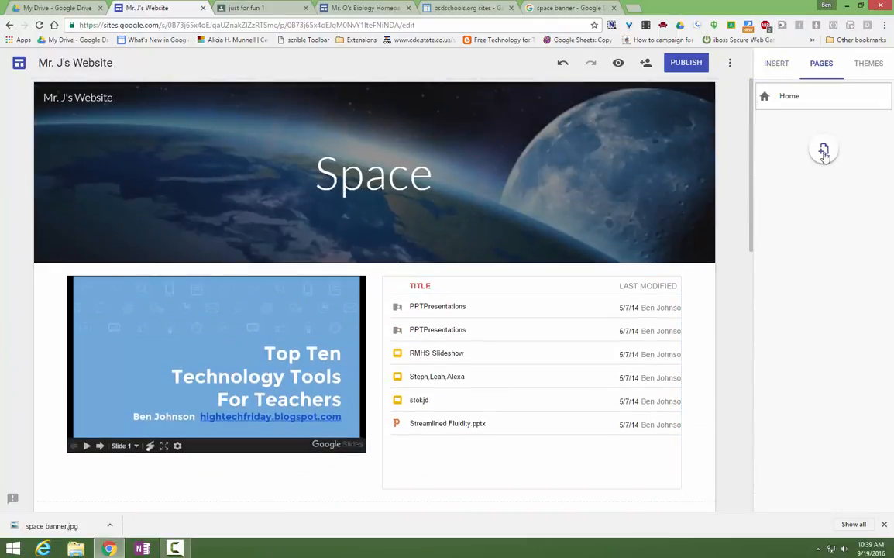
click(824, 152)
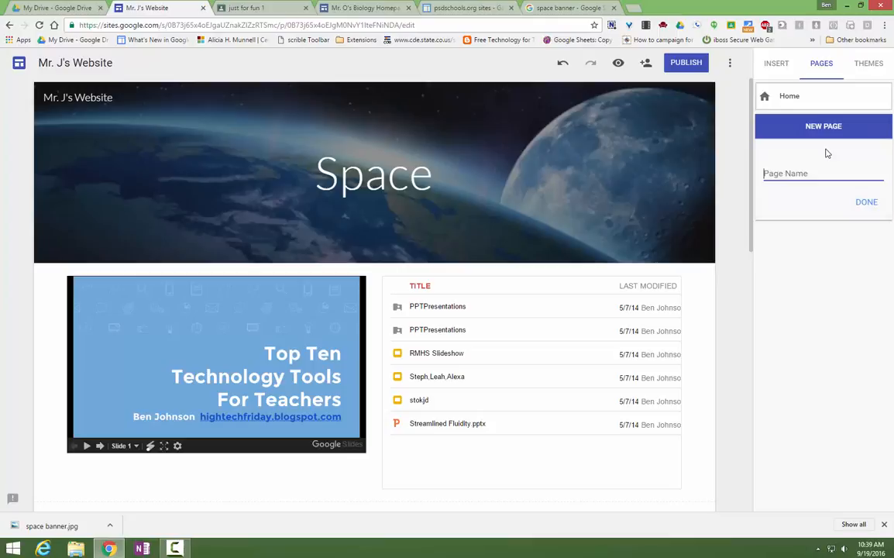
text(Jupiter)
key(Return)
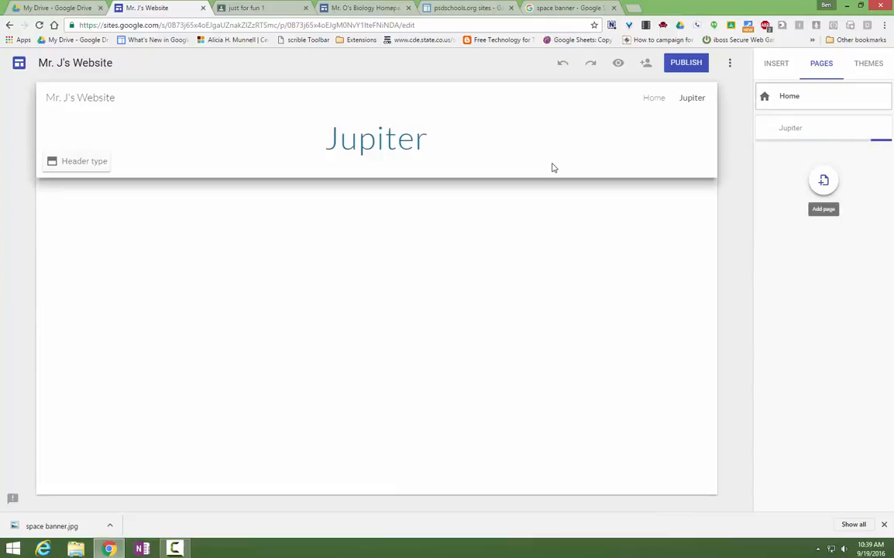
Step: Change the Jupiter page's header type to Banner
double_click(552, 167)
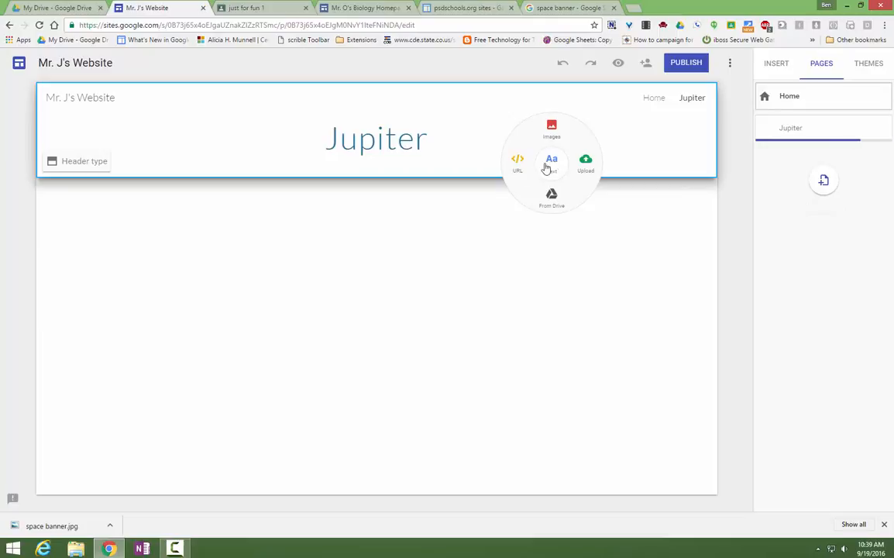
click(98, 168)
click(166, 166)
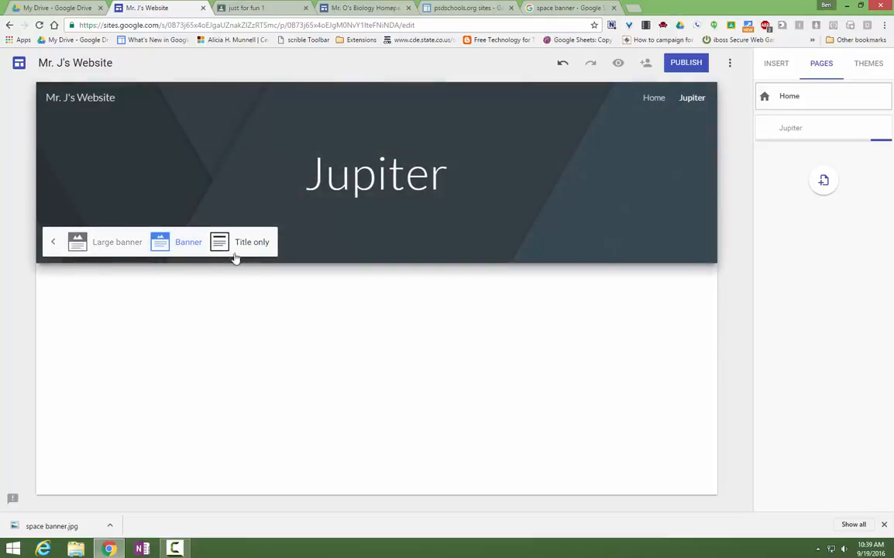
click(196, 204)
Step: Replace the Jupiter banner image with the multicolored geometric gallery pattern that has lime green edges
click(88, 245)
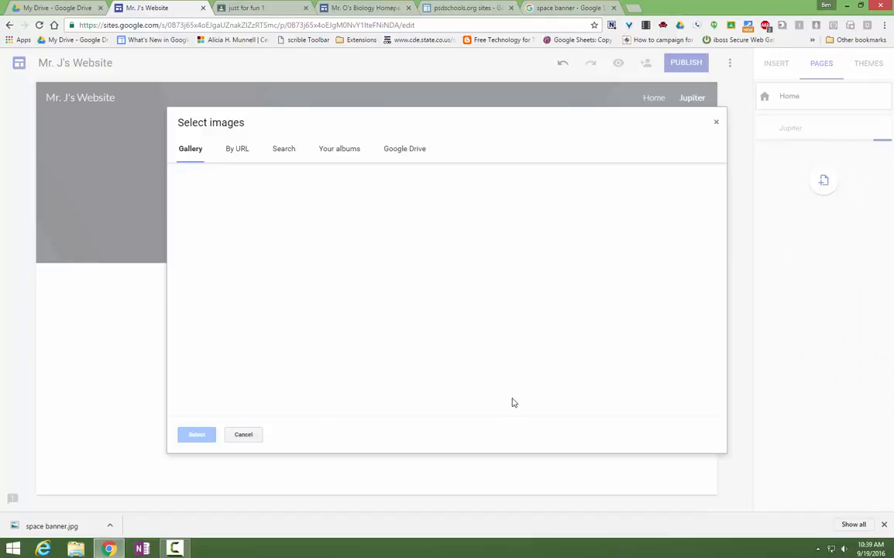
scroll(531, 265, down, 15)
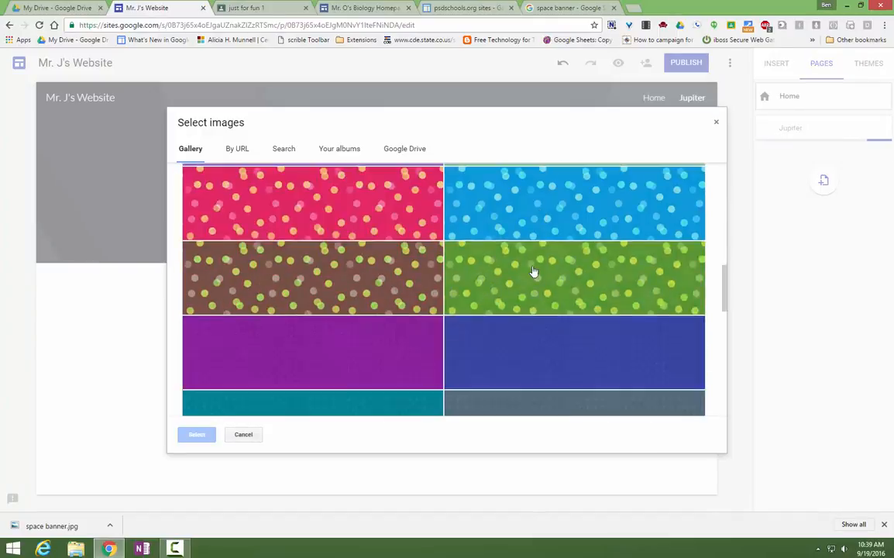
scroll(614, 333, down, 2)
click(588, 233)
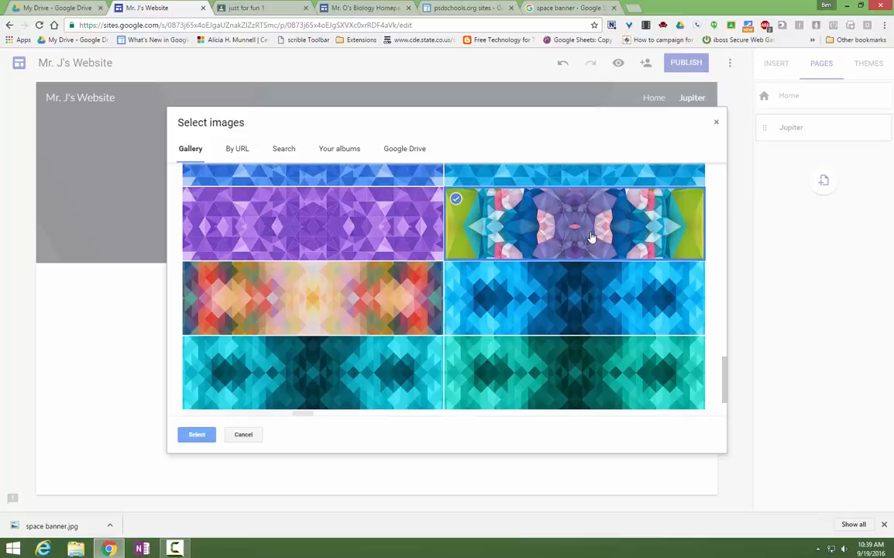
click(197, 434)
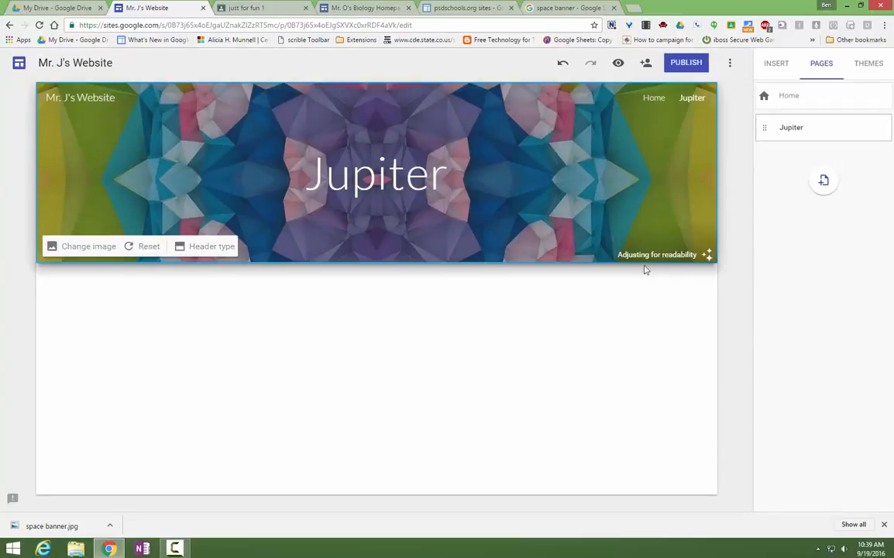
Step: Add a text box below the Jupiter banner containing "Jupiter" with "Paragraphs..." on the line beneath it
double_click(121, 312)
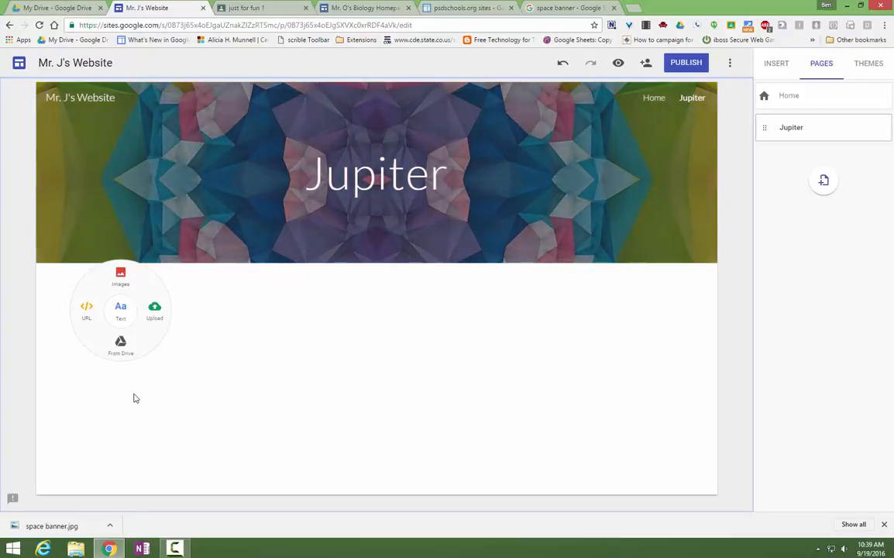
click(120, 312)
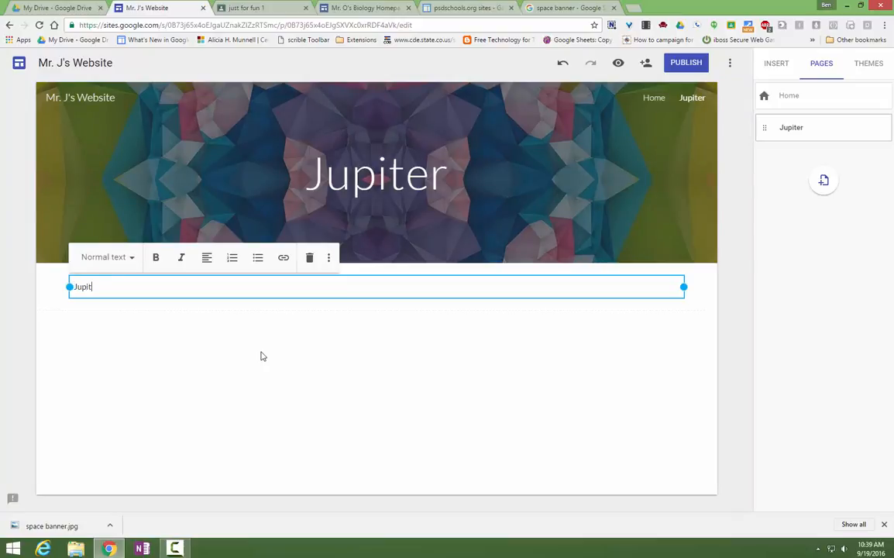
text(Jupiter)
key(Return)
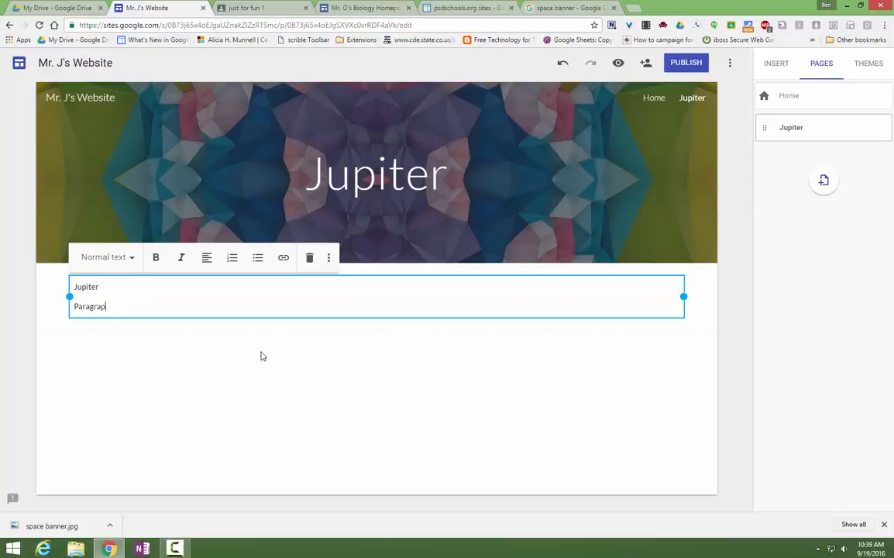
Step: Format the text box's "Jupiter" line as Title and its "Paragraphs..." line as Subheading
click(133, 258)
click(120, 292)
click(142, 322)
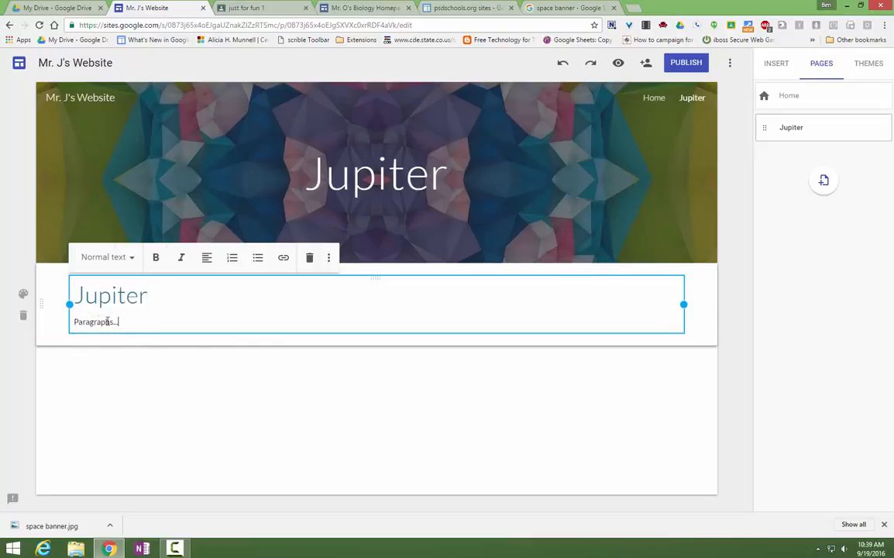
click(132, 259)
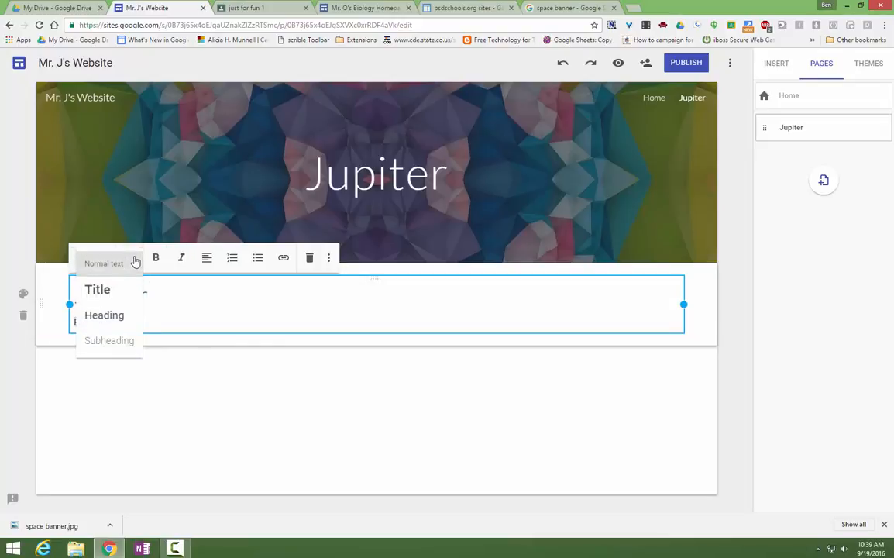
click(127, 340)
click(171, 321)
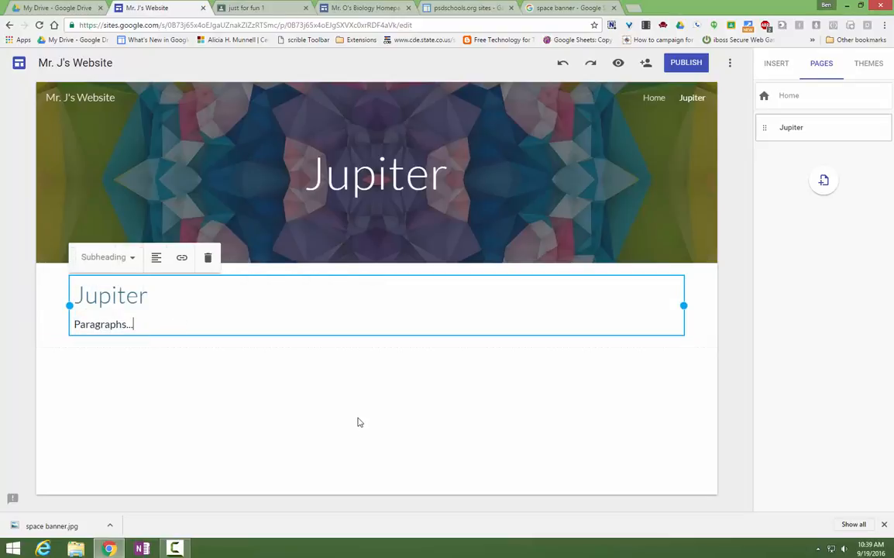
click(190, 384)
click(178, 321)
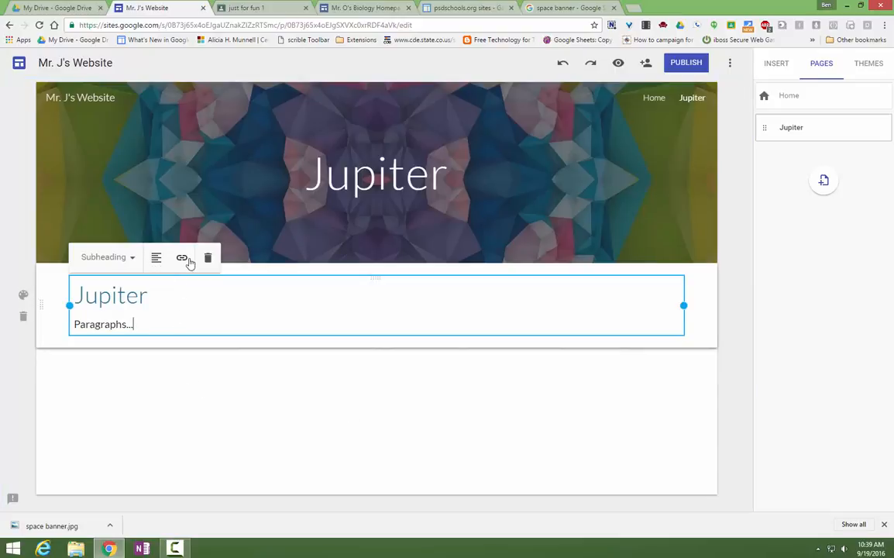
click(169, 401)
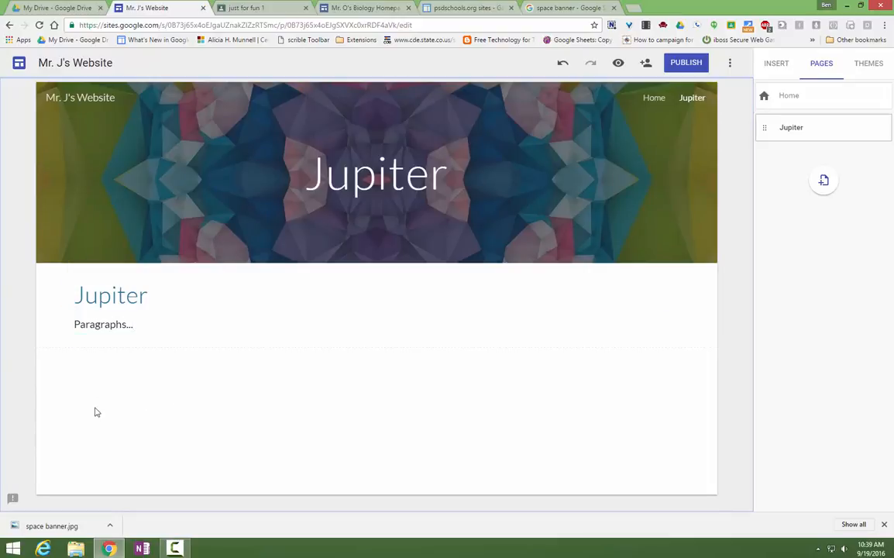
double_click(133, 411)
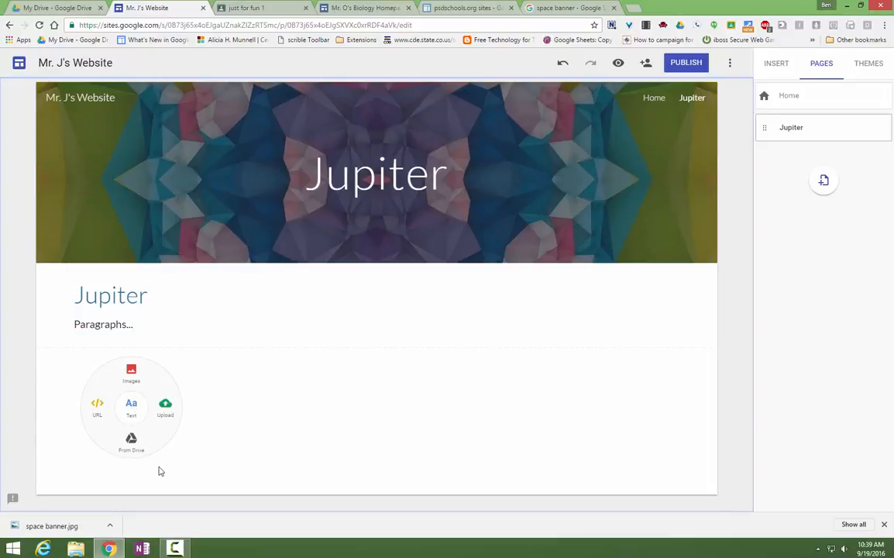
click(96, 404)
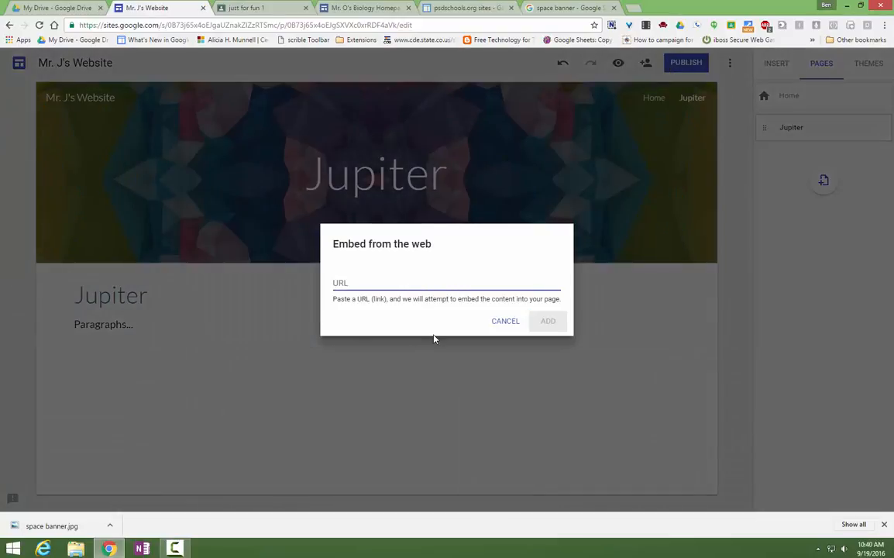
text(http://nasa)
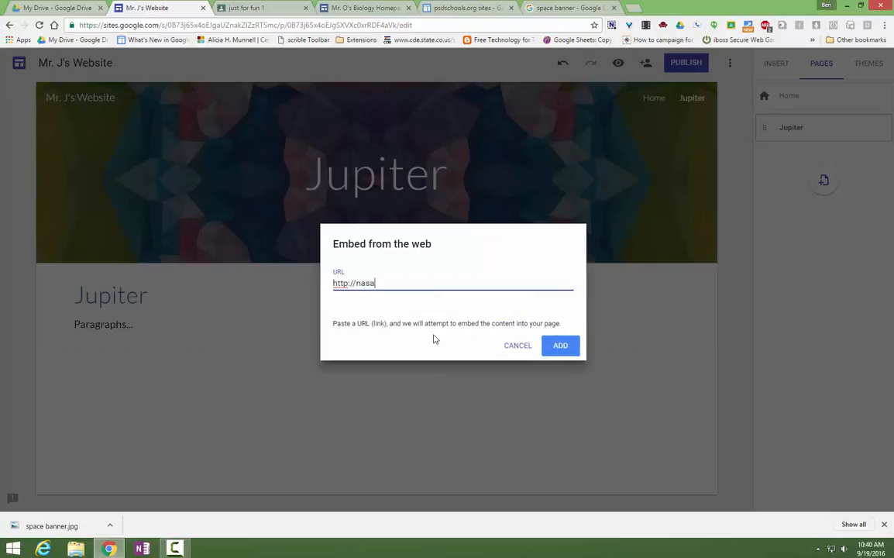
text(.gov)
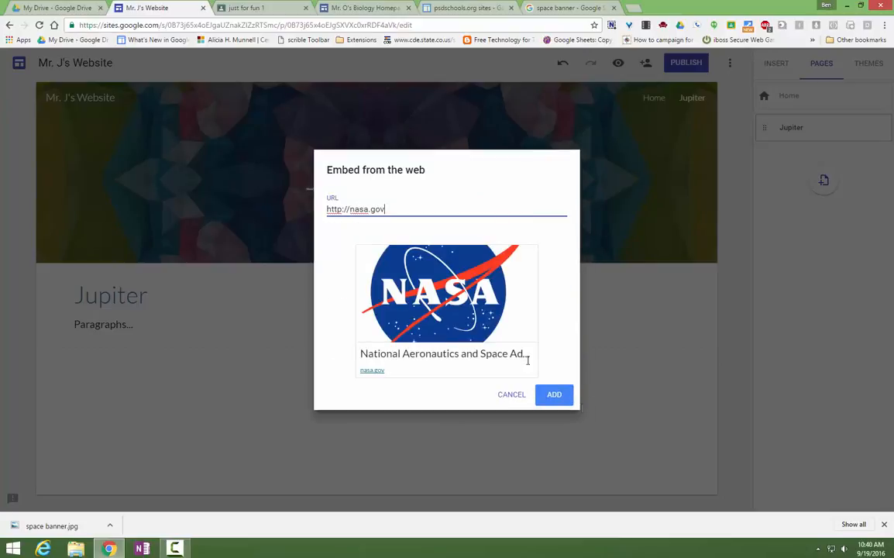
click(554, 394)
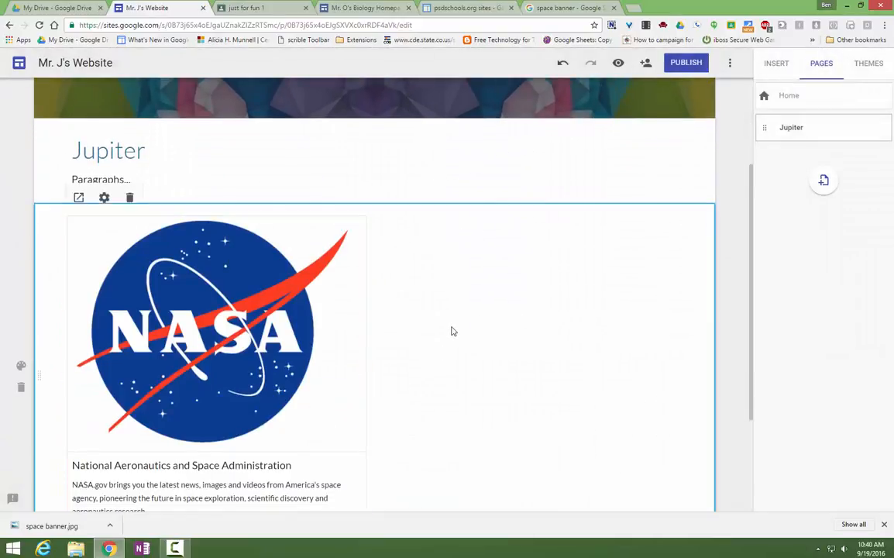
Step: Search Google images for "jupiter" and insert the close-up of the orange-banded planet beside the NASA embed
scroll(561, 330, up, 2)
double_click(535, 403)
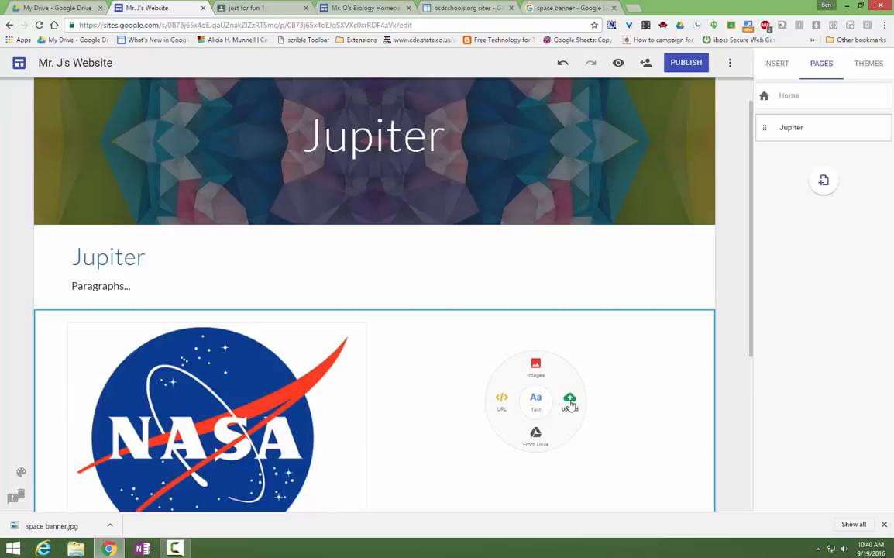
click(535, 365)
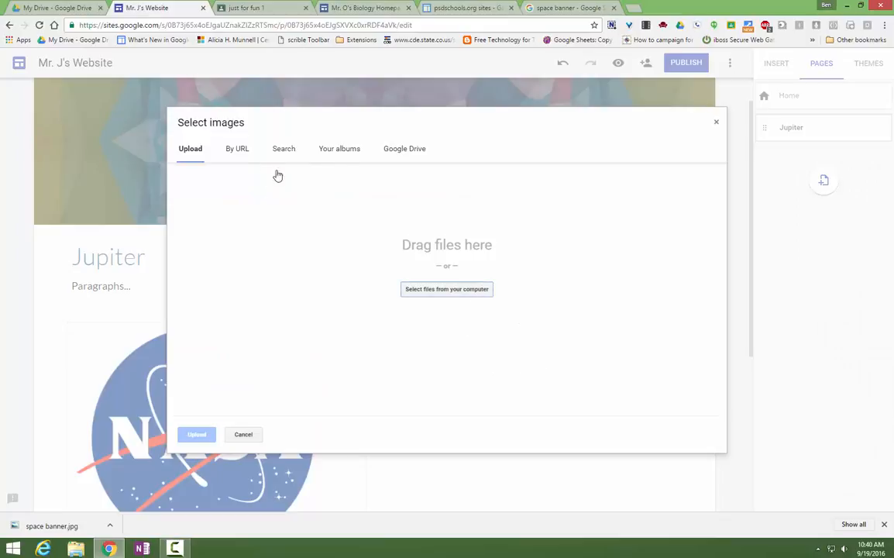
click(291, 150)
click(285, 193)
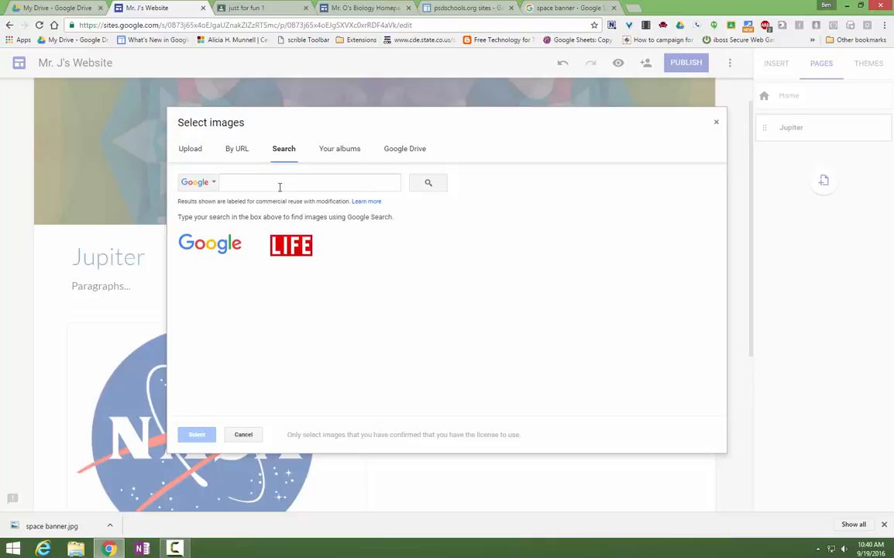
click(279, 184)
text(jupiter)
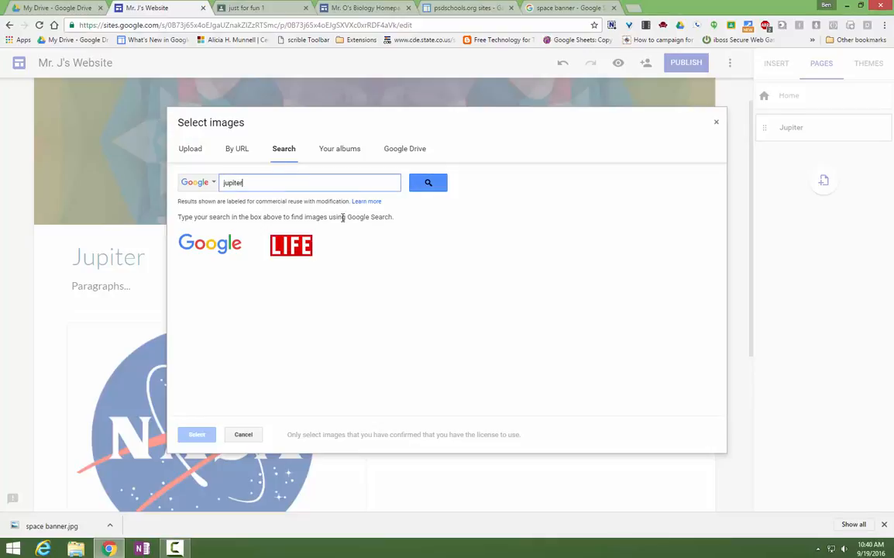
key(Return)
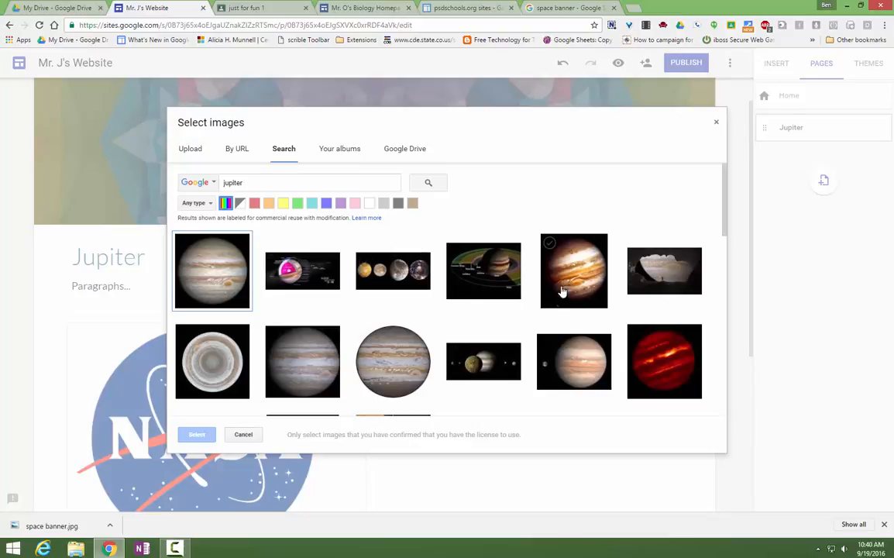
click(589, 280)
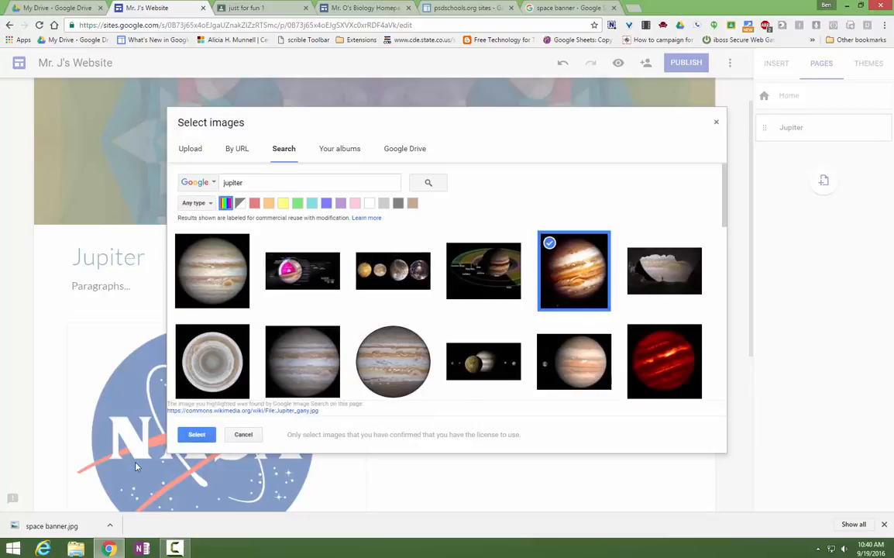
click(196, 433)
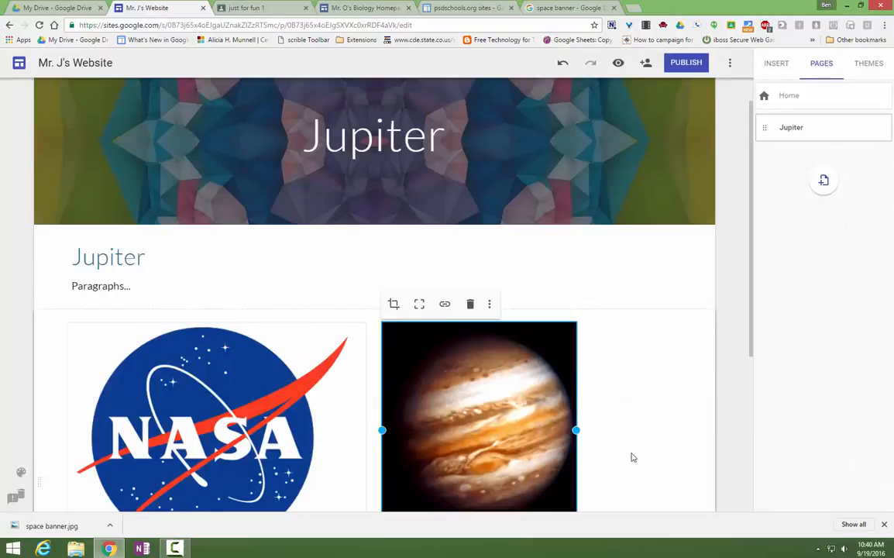
Step: Enlarge the Jupiter image to fill the space beside the NASA embed, out to the content's edge
scroll(591, 393, down, 2)
drag(577, 379, 689, 482)
scroll(696, 484, up, 2)
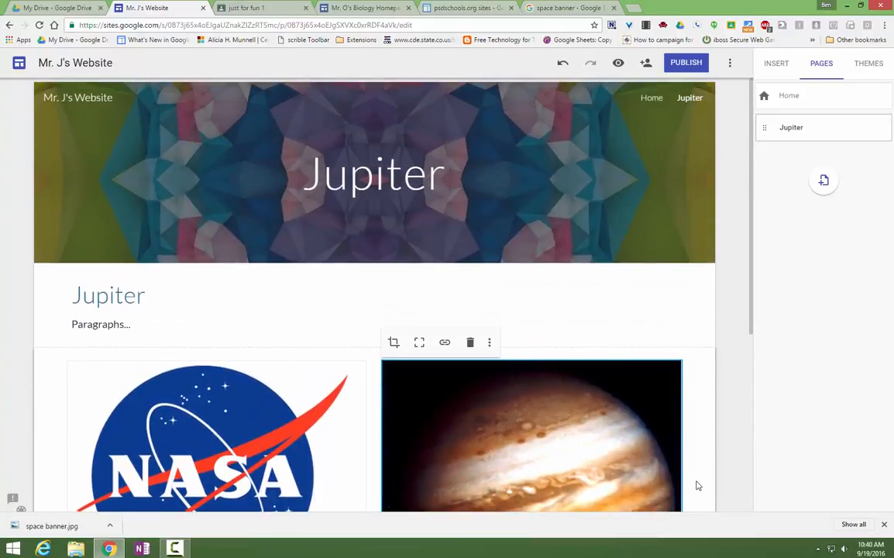
click(619, 333)
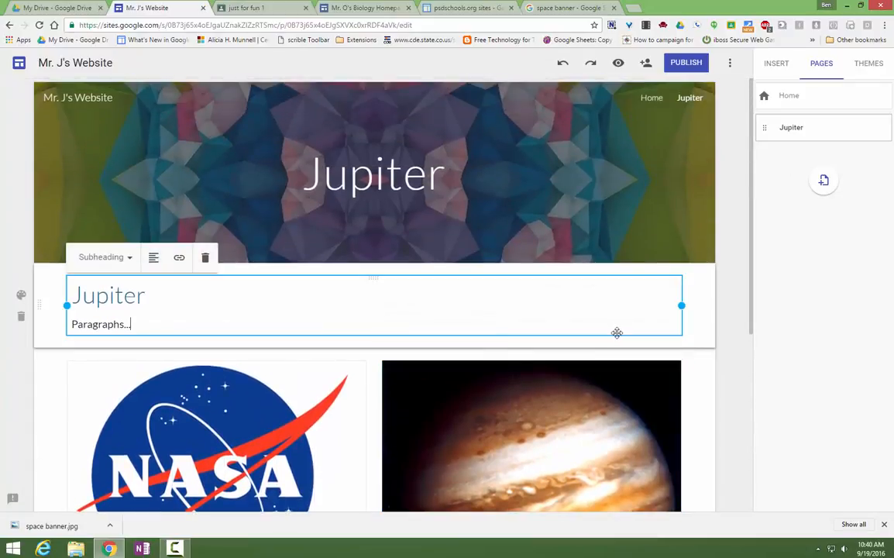
click(375, 395)
scroll(374, 396, down, 2)
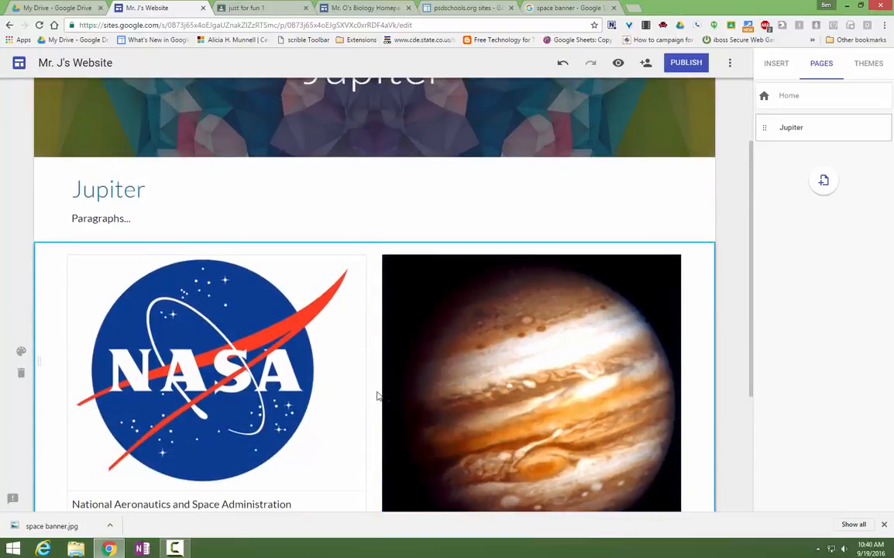
scroll(379, 393, up, 1)
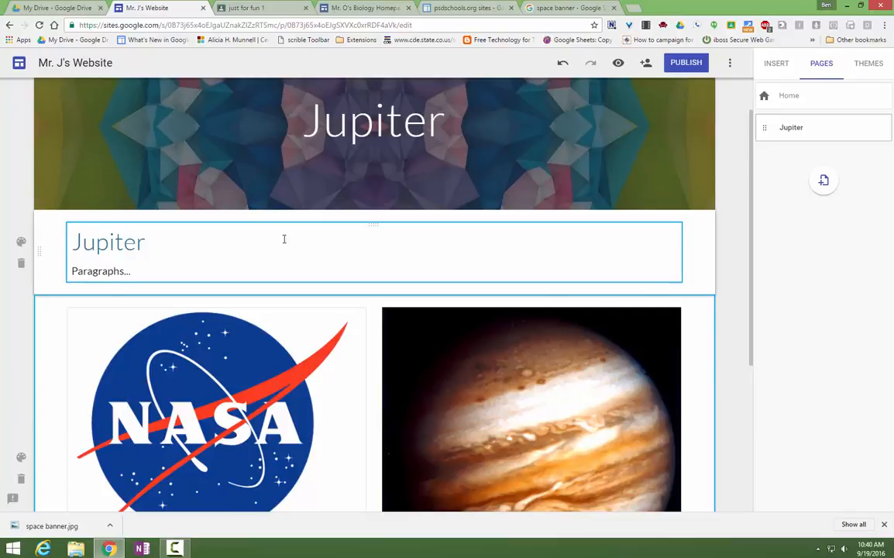
Step: Try both navigation modes for the site and set it to Side navigation
scroll(144, 169, up, 1)
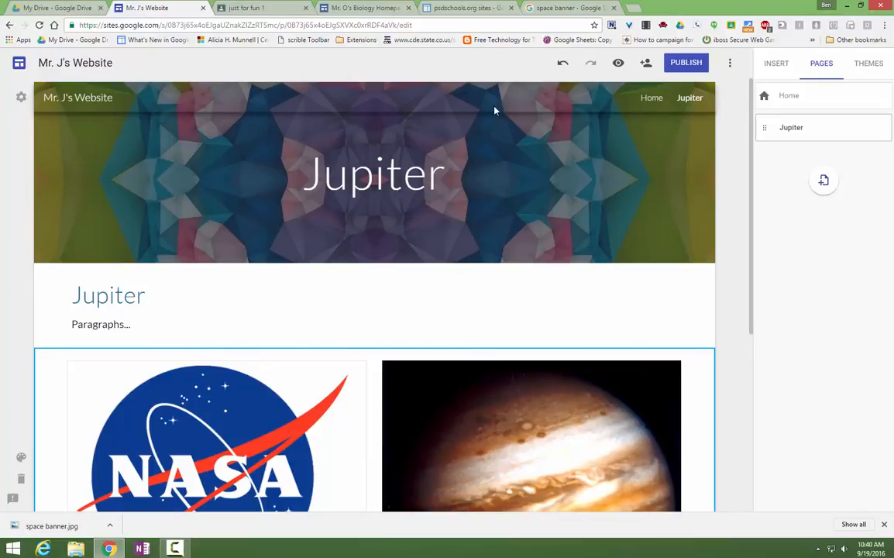
click(21, 99)
click(100, 167)
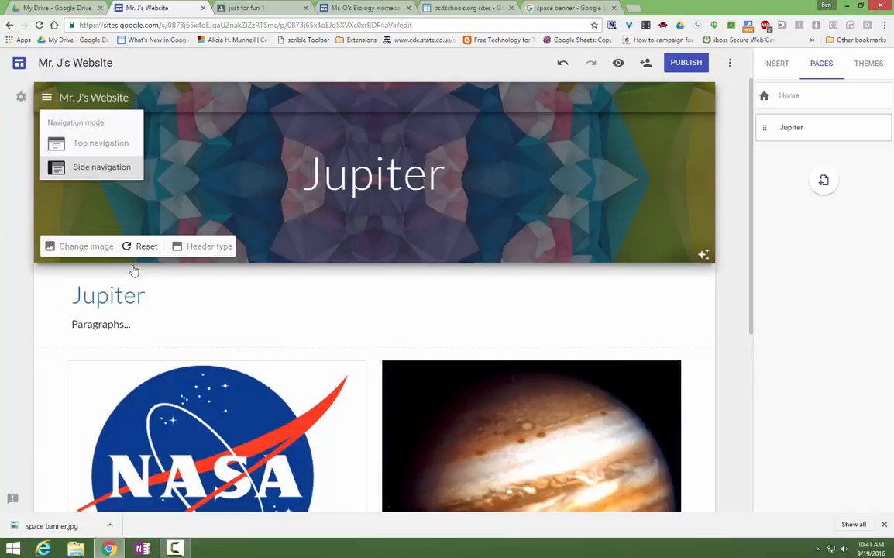
click(108, 147)
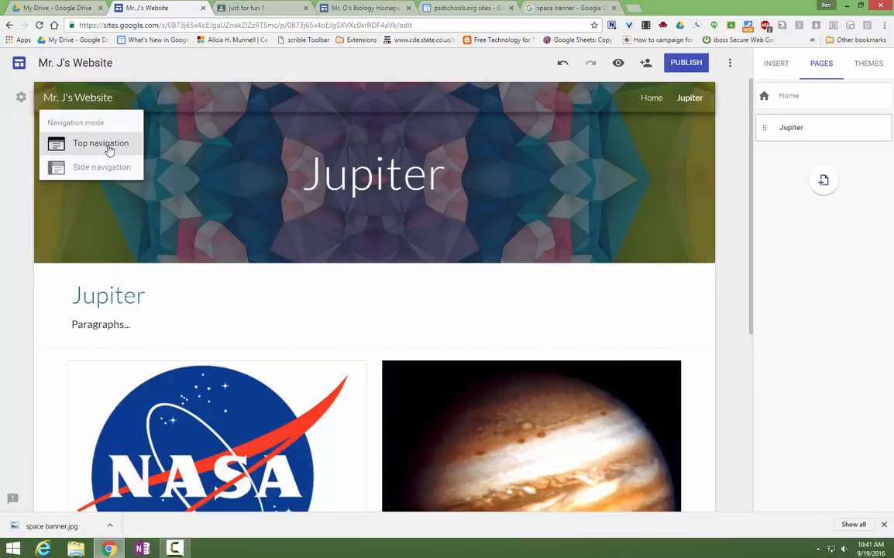
click(102, 168)
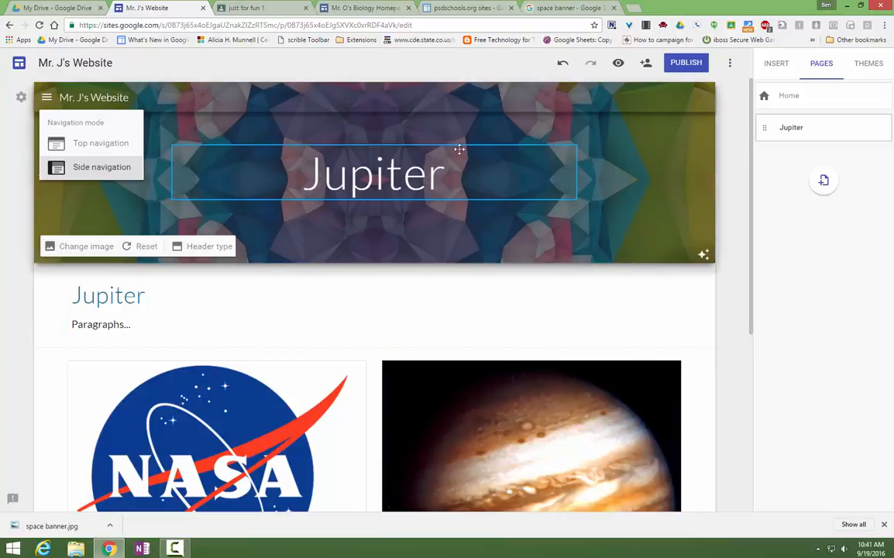
Step: Preview the Jupiter page in the tablet, phone and large-screen layouts, and return to editing
click(618, 65)
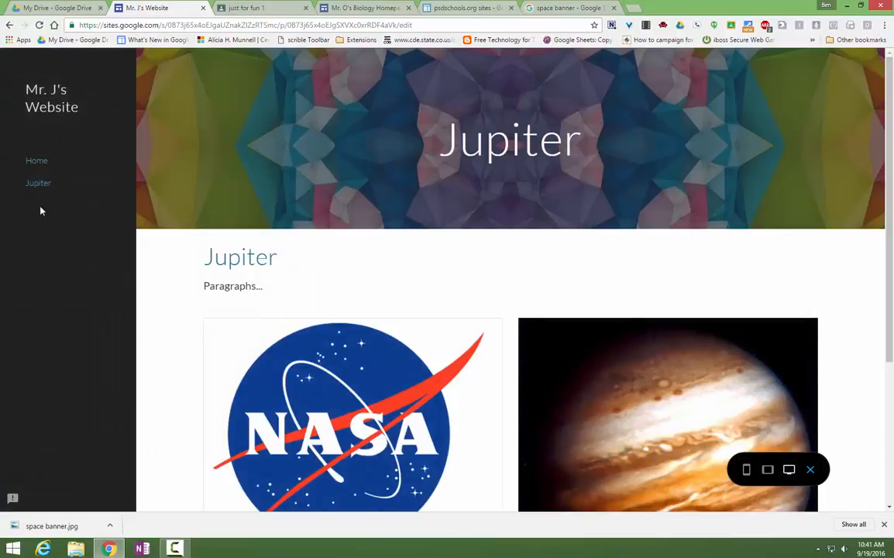
click(768, 470)
click(745, 470)
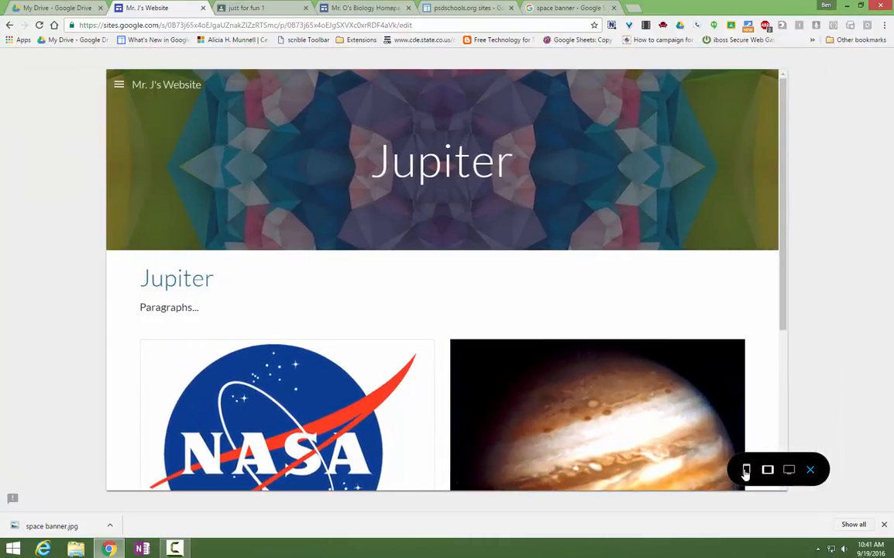
click(790, 470)
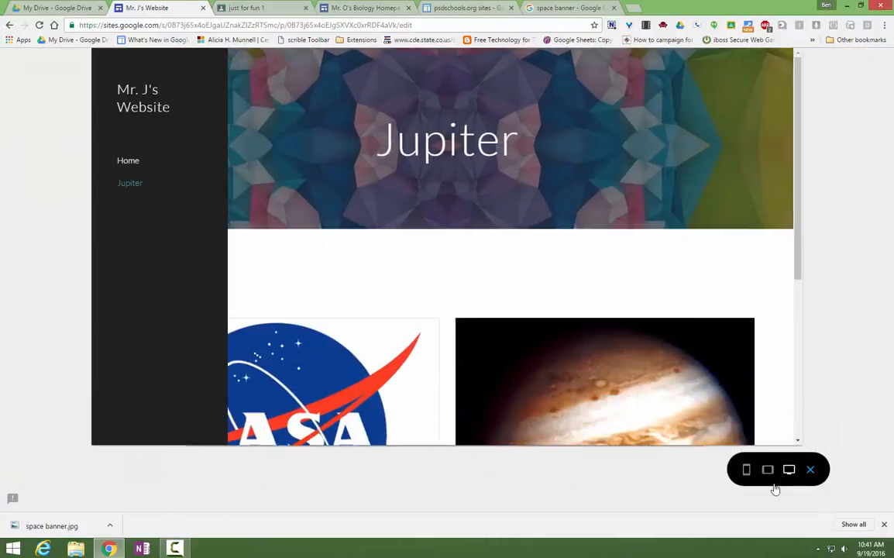
click(810, 470)
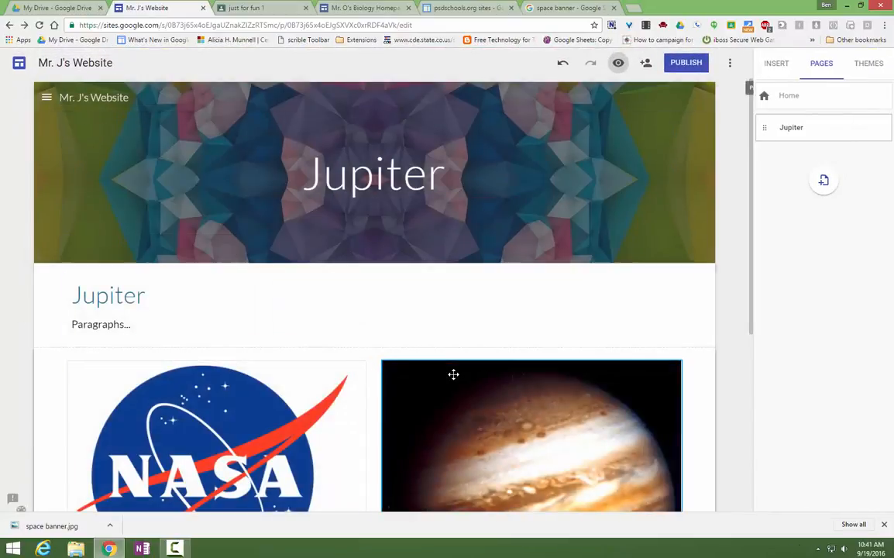
Step: Make the Jupiter page a subpage of Home and preview the site, visiting the Home page through its navigation
mouse_move(147, 246)
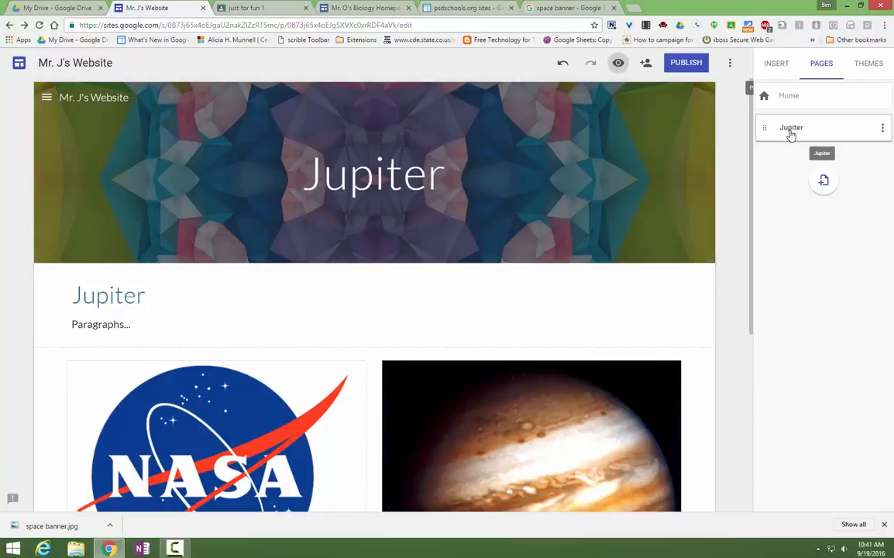
drag(790, 134, 811, 104)
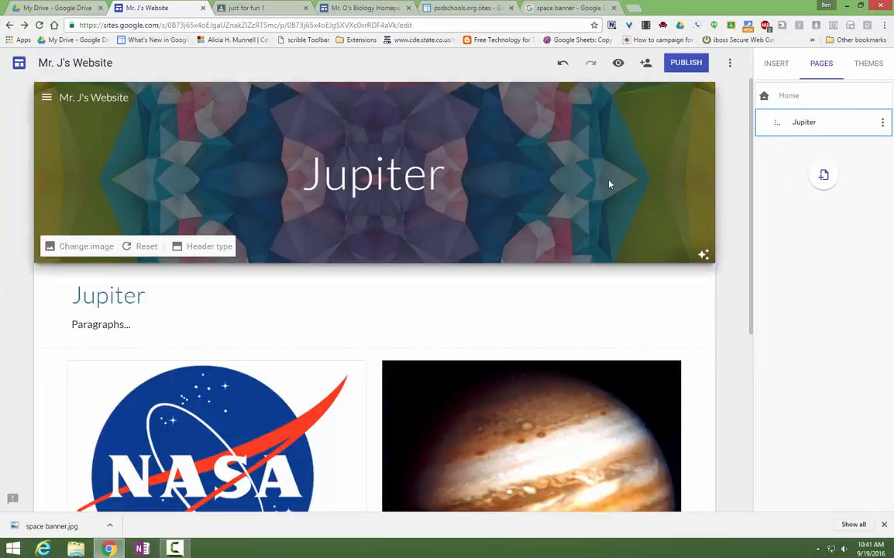
click(619, 66)
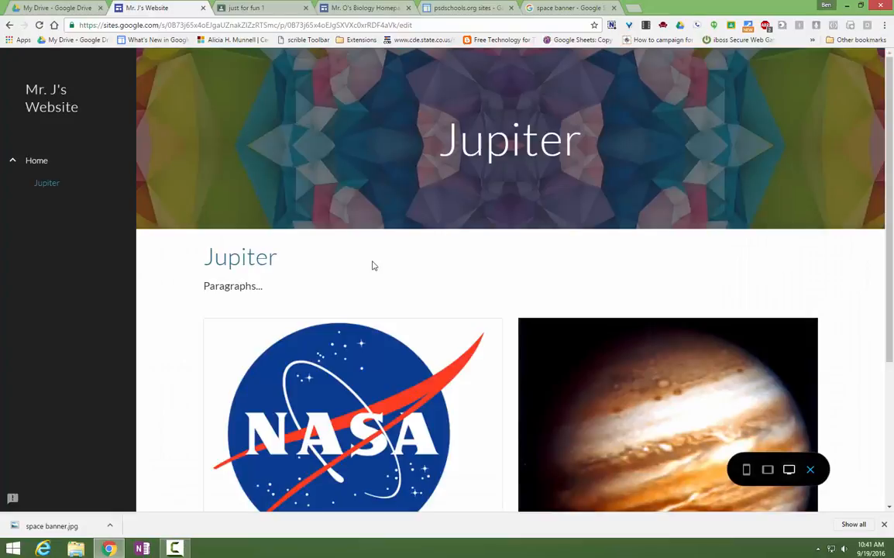
click(37, 164)
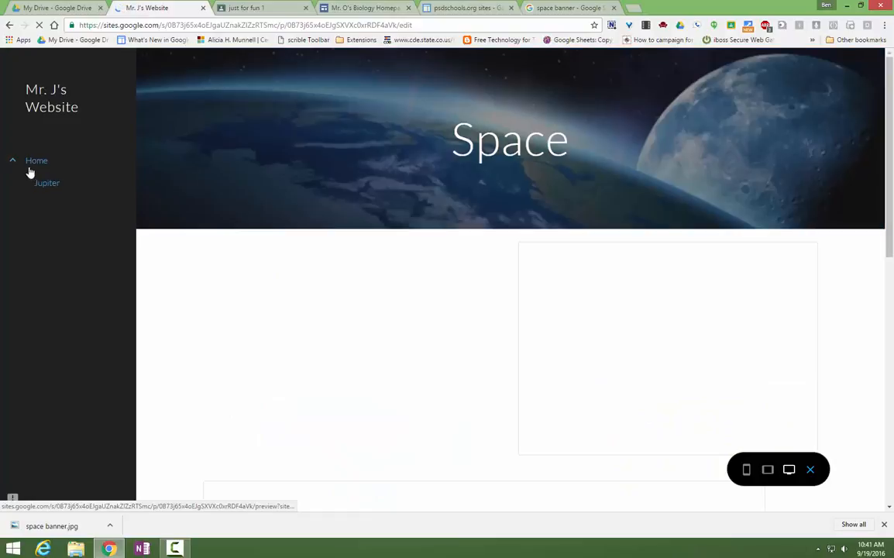
click(812, 470)
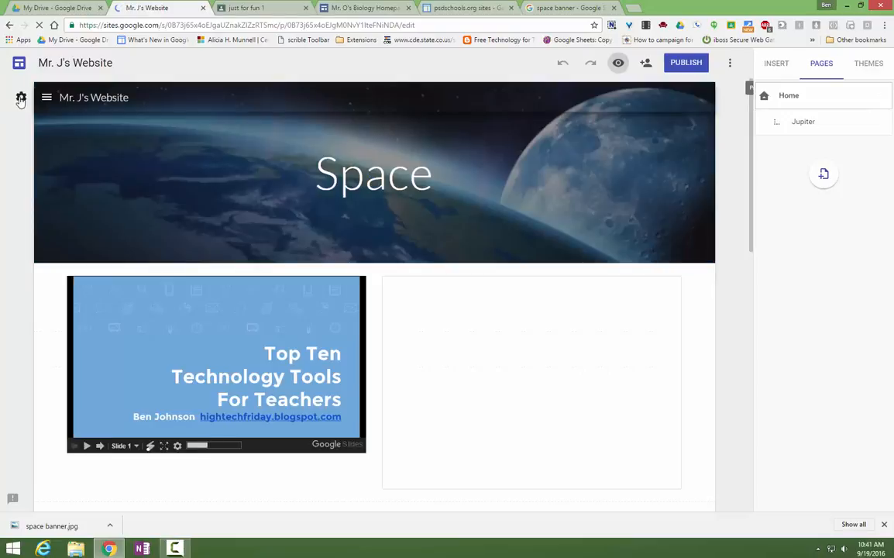
Step: Set the site's navigation mode to Top navigation
click(21, 98)
click(112, 144)
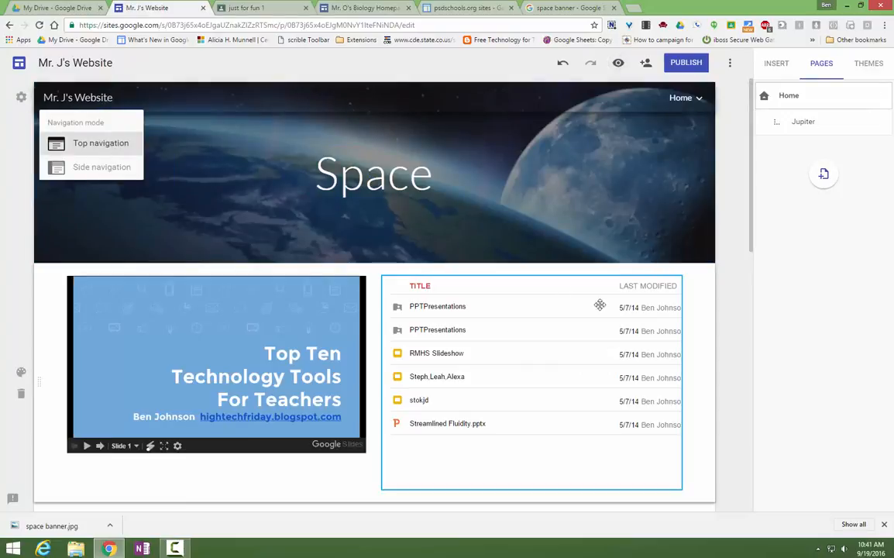
mouse_move(684, 99)
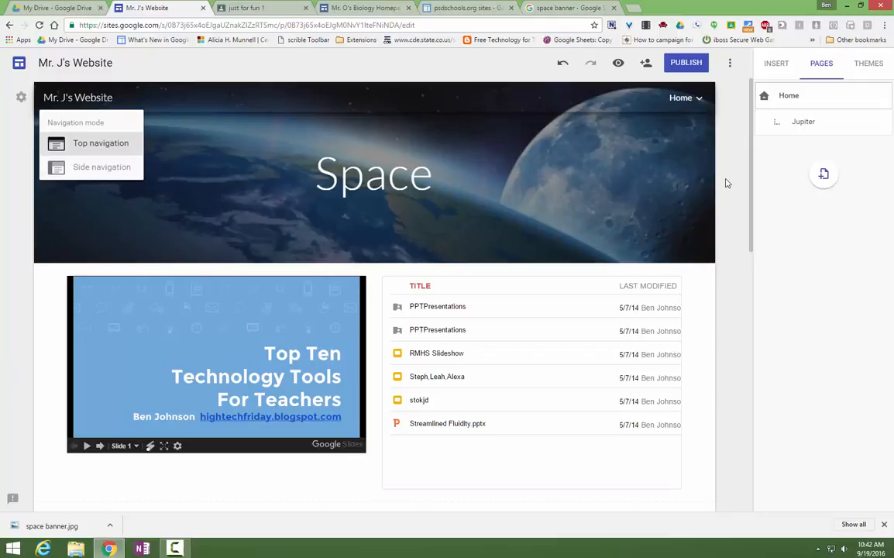
Step: Examine the site's editor-sharing options, including the invitation form, and close them without inviting anyone
click(647, 71)
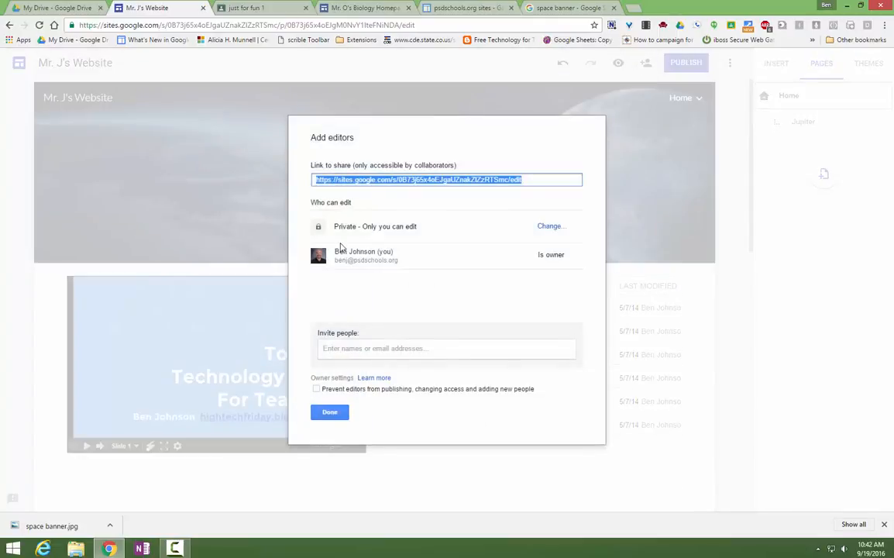
click(354, 349)
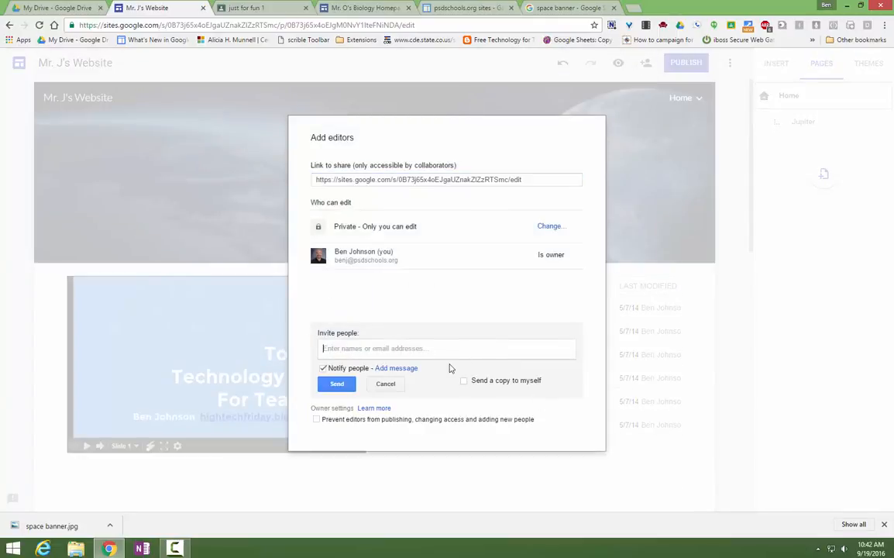
click(386, 385)
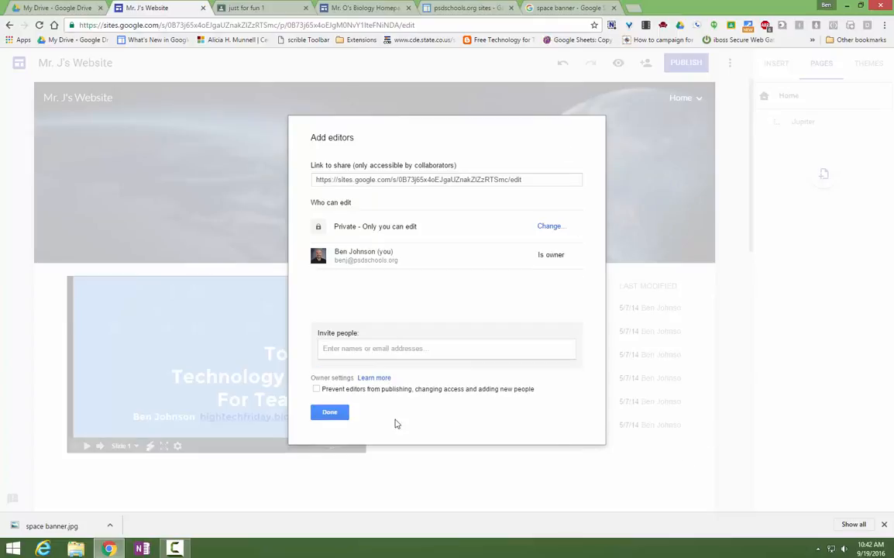
click(329, 411)
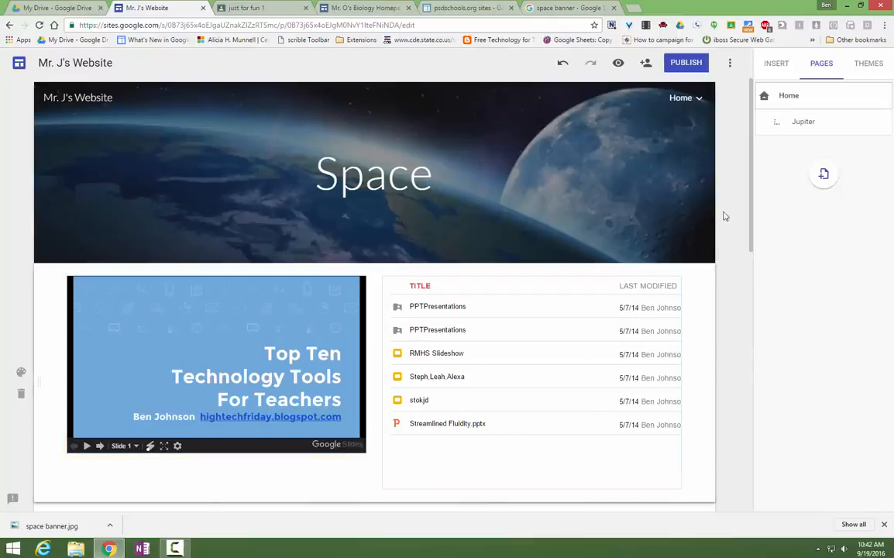
Step: Try the publishing options "Anyone on the web" and "Allow my site to appear in search results", and close without publishing
click(684, 65)
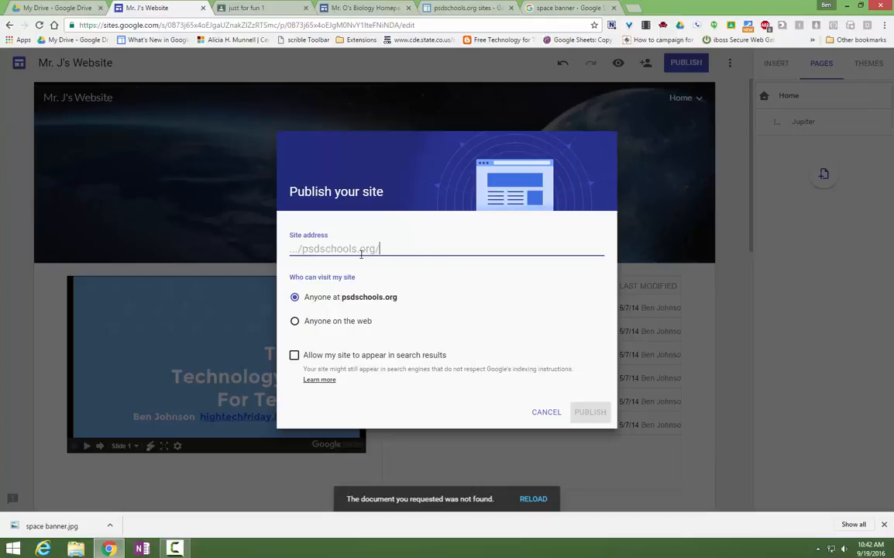
click(295, 320)
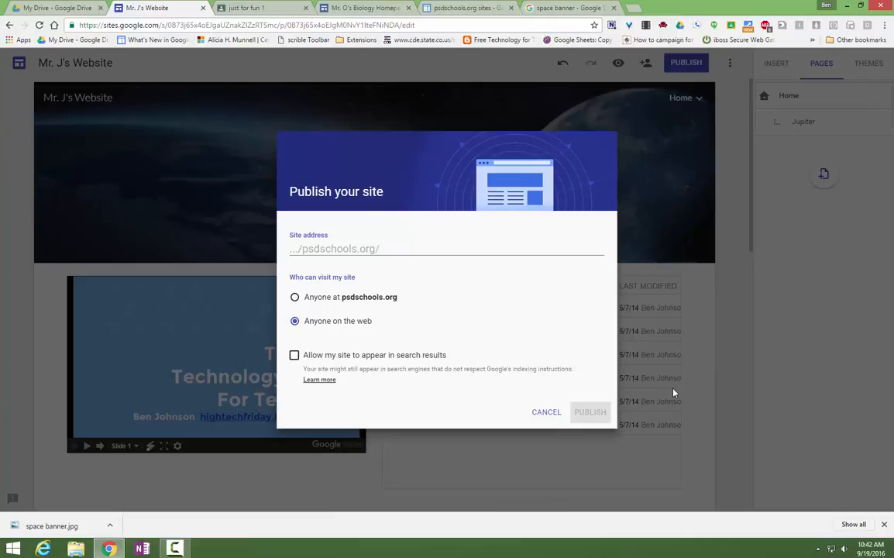
click(294, 356)
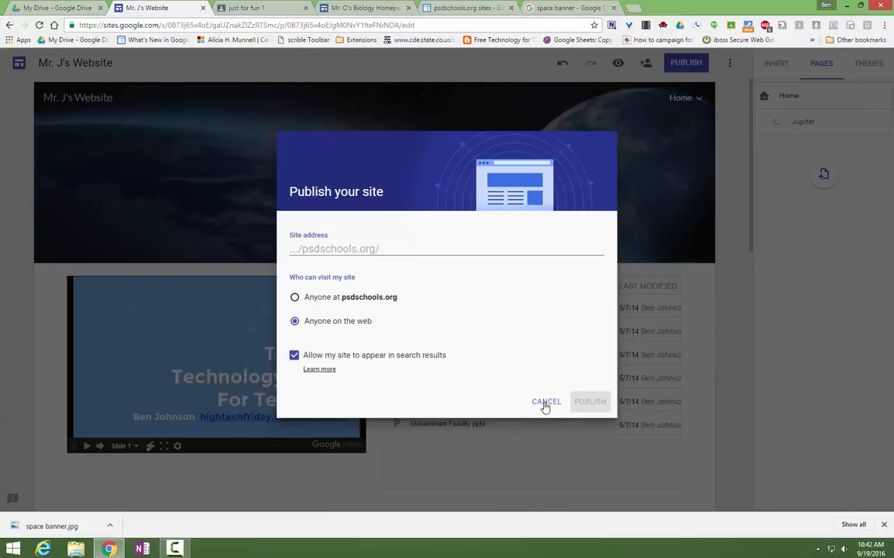
click(391, 247)
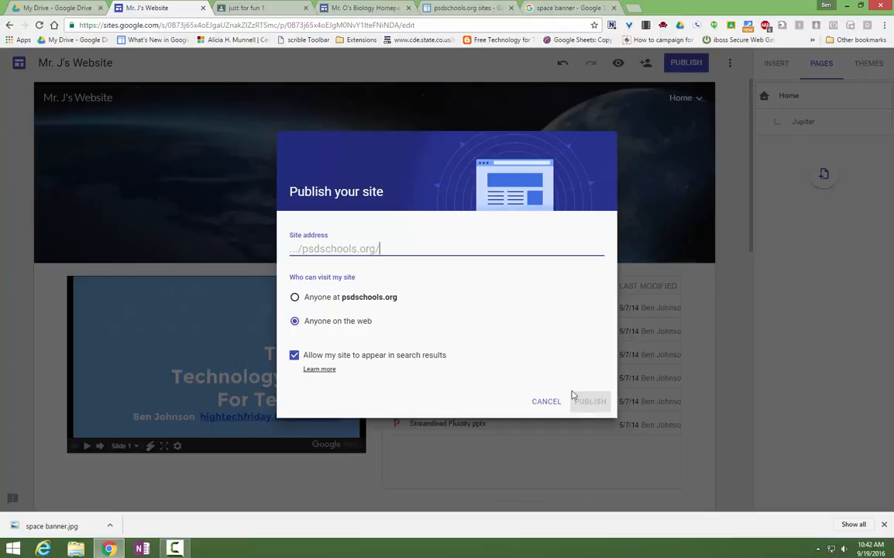
click(702, 443)
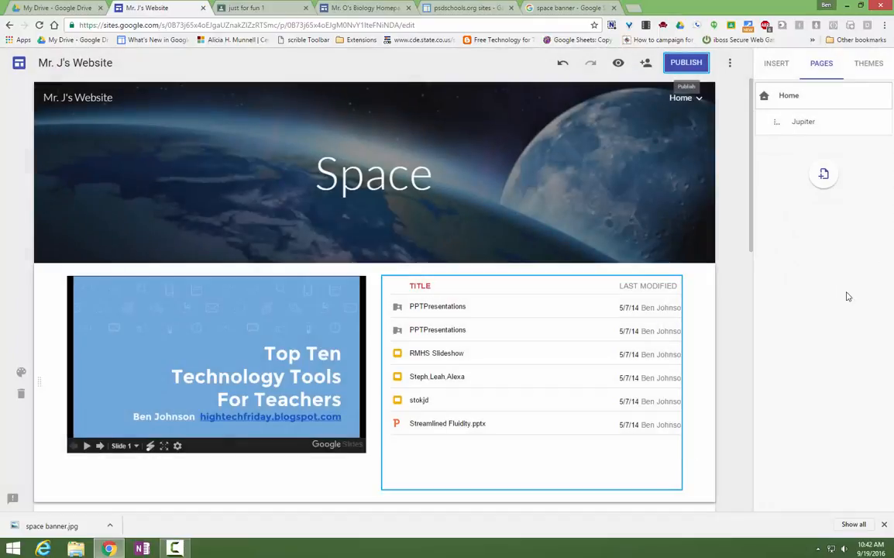
Step: Try the Aristotle and Diplomat themes on the site, and apply the Simple theme with the purple color
click(873, 68)
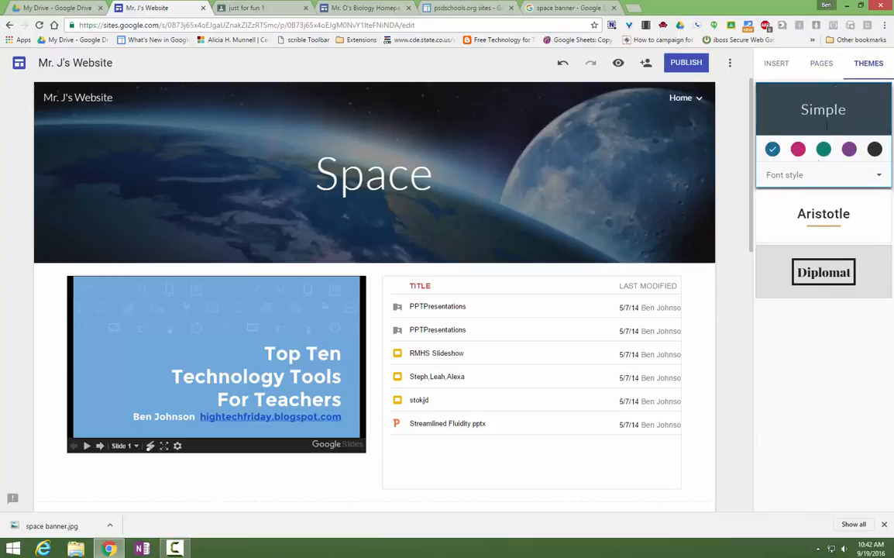
click(816, 219)
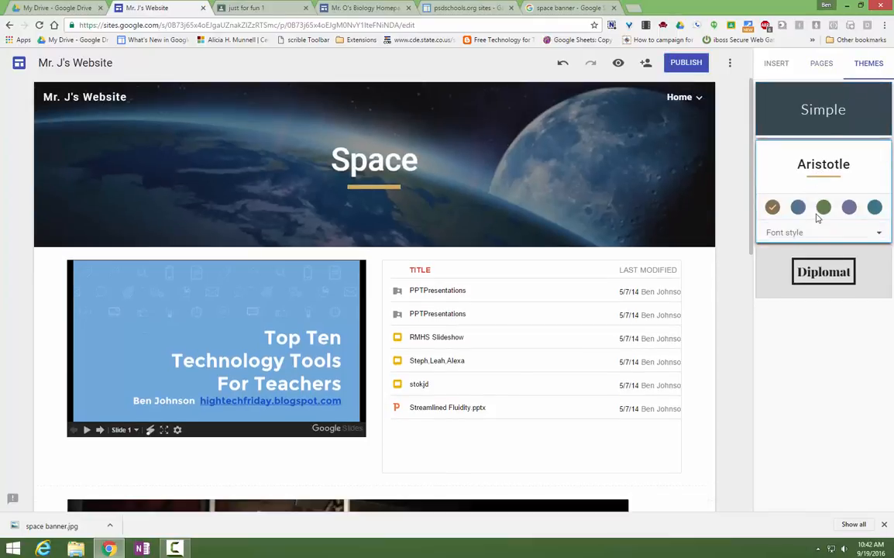
click(816, 122)
click(833, 271)
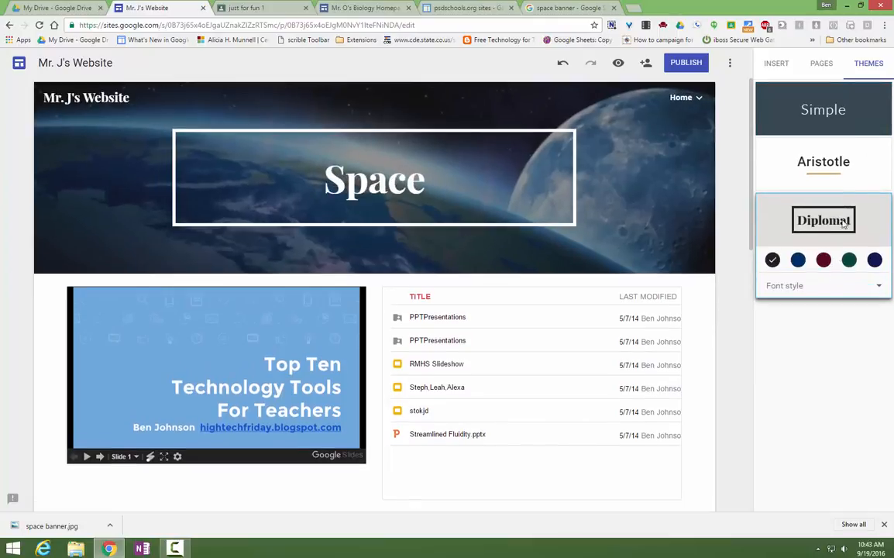
click(845, 110)
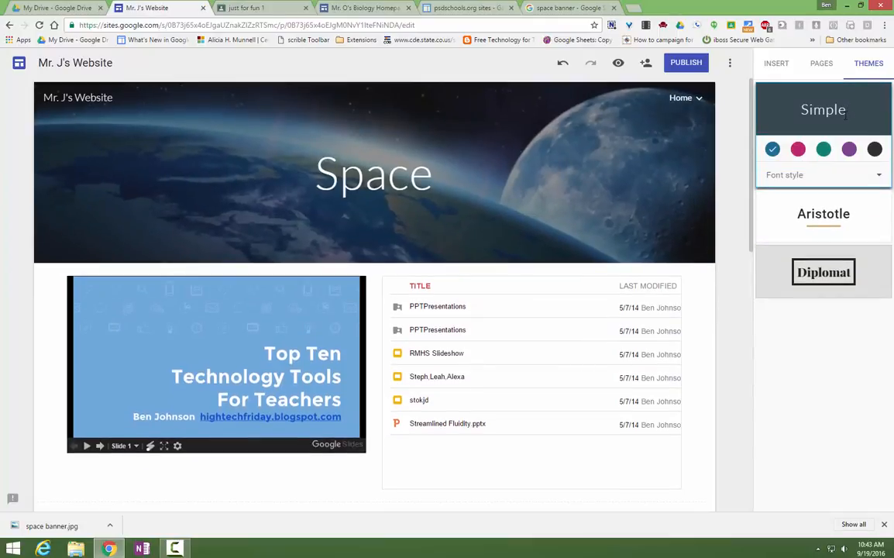
click(848, 150)
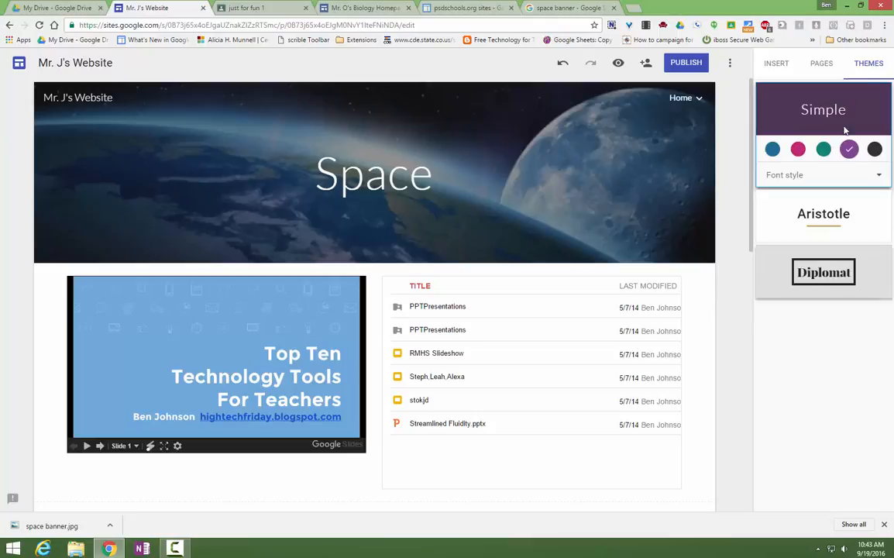
click(775, 63)
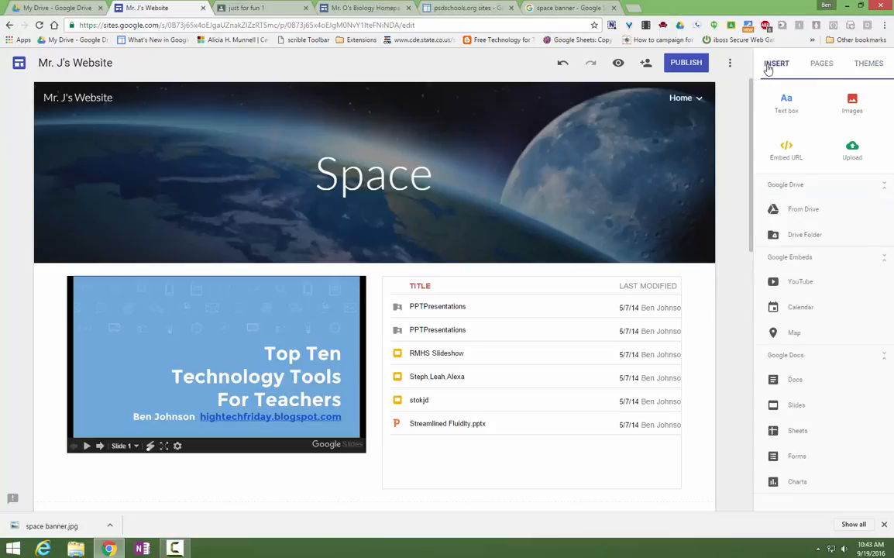
click(824, 68)
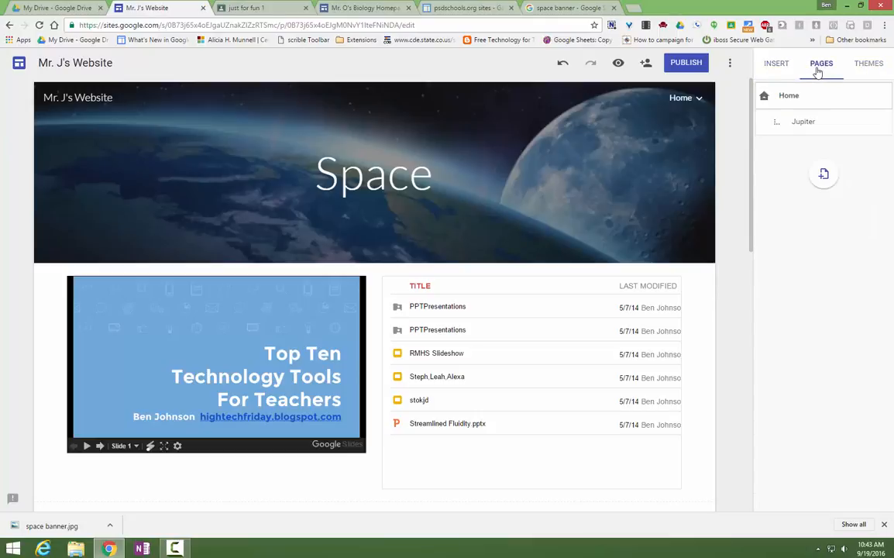
click(779, 66)
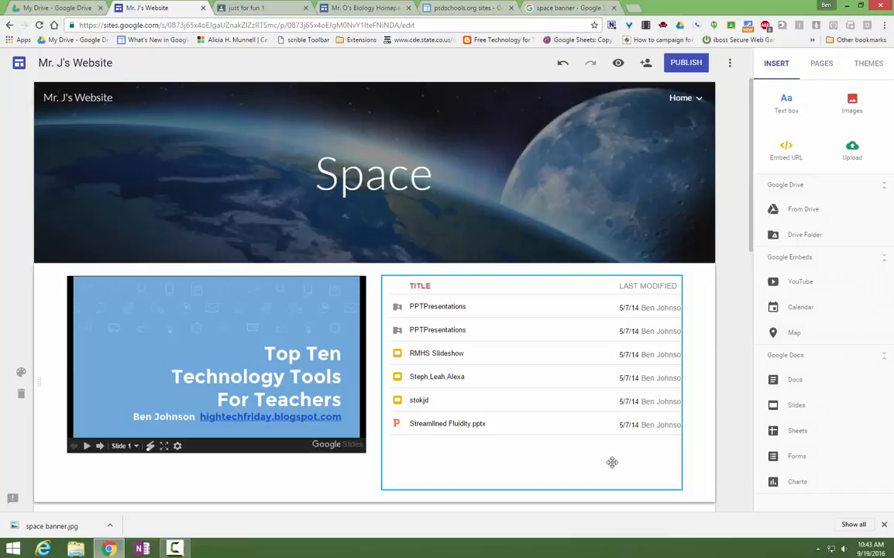